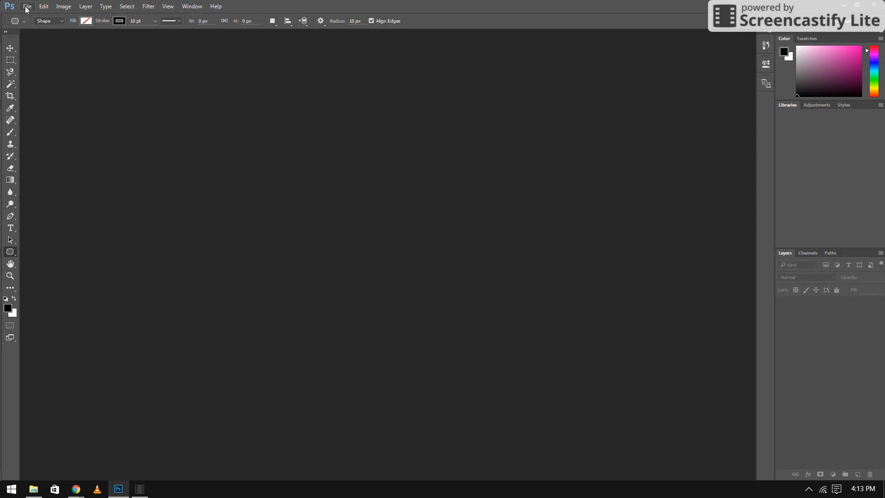
# Create a 1920 × 1080 px RGB document at 300 pixels/inch with transparent background and float it in its own window
pyautogui.click(27, 6)
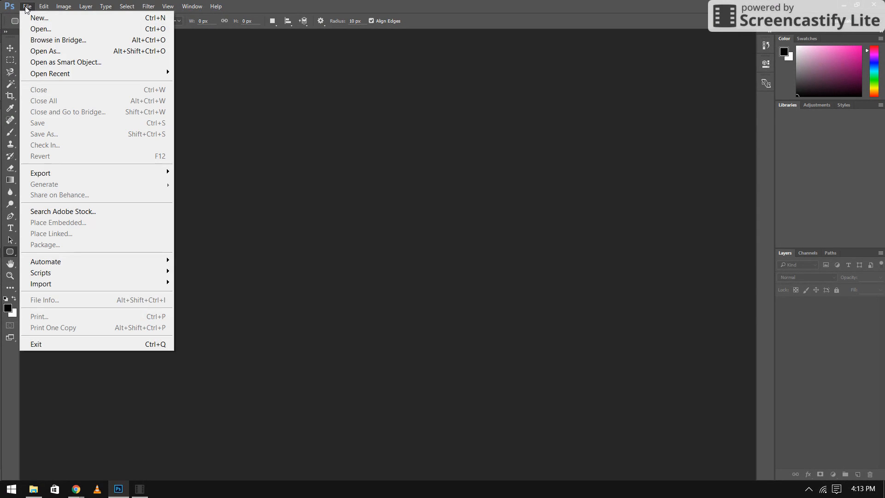
pyautogui.click(45, 22)
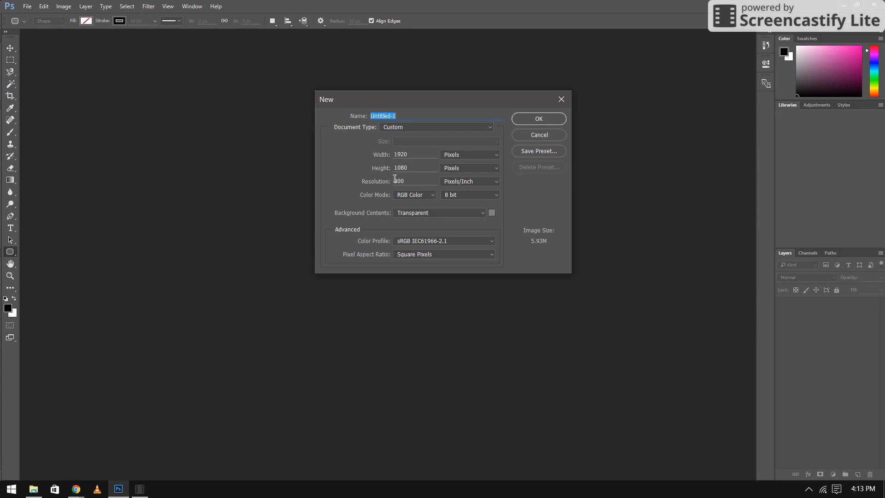
pyautogui.click(406, 154)
pyautogui.moveTo(405, 154); pyautogui.dragTo(394, 181)
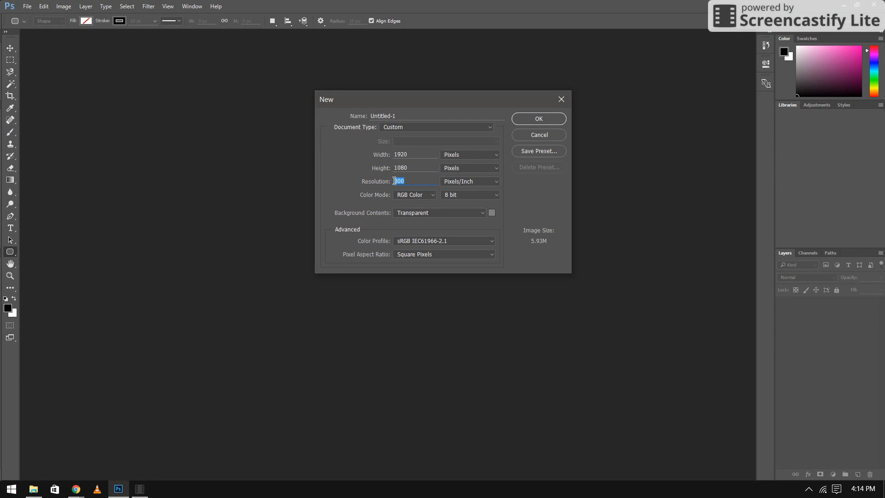
pyautogui.click(421, 214)
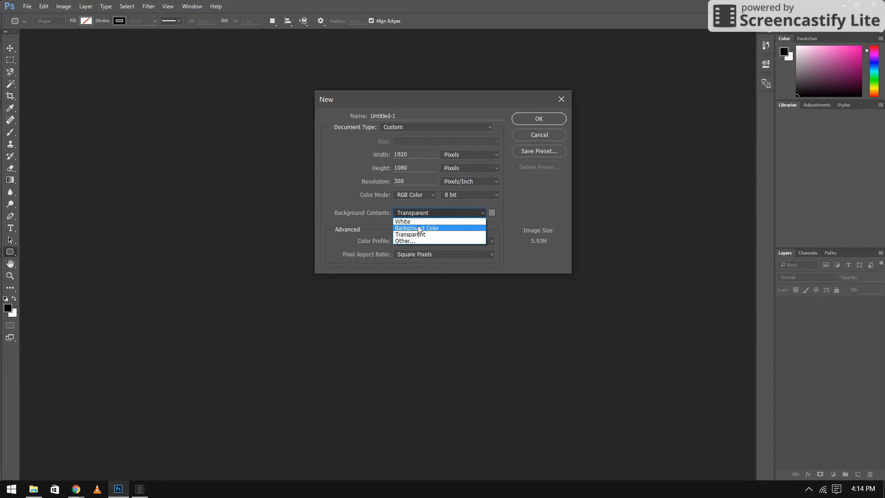
pyautogui.click(527, 196)
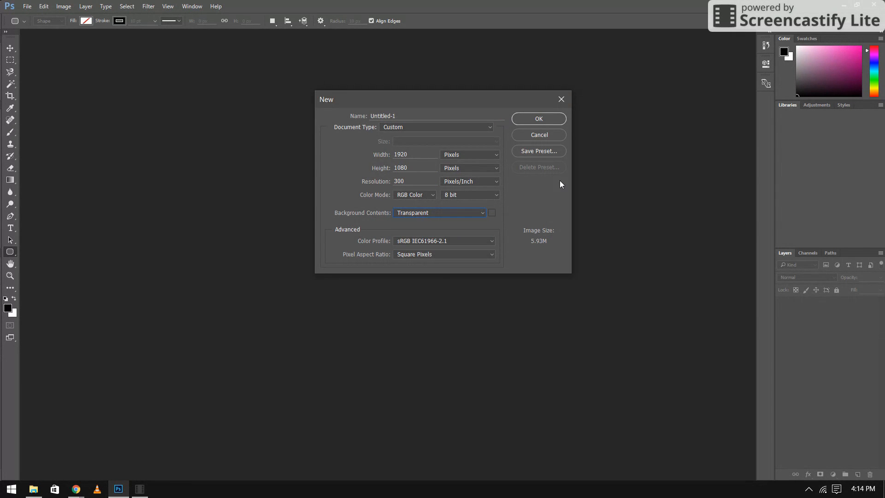
pyautogui.click(540, 120)
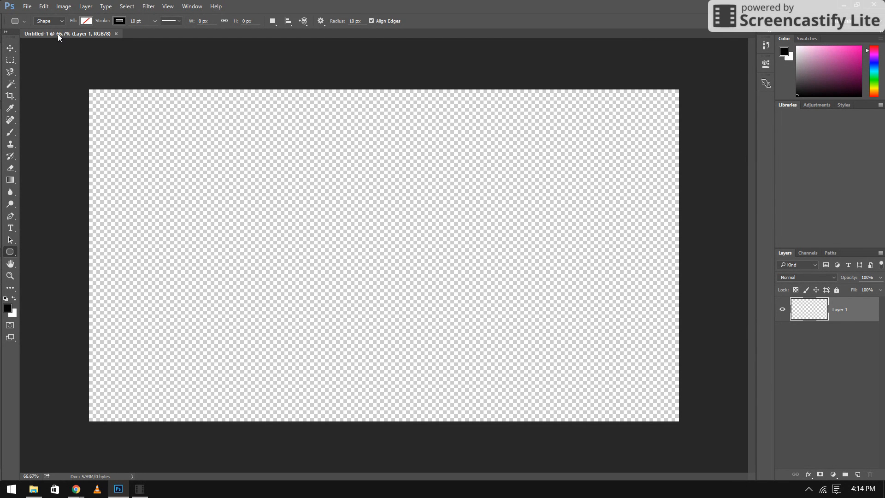
pyautogui.moveTo(59, 34); pyautogui.dragTo(129, 68)
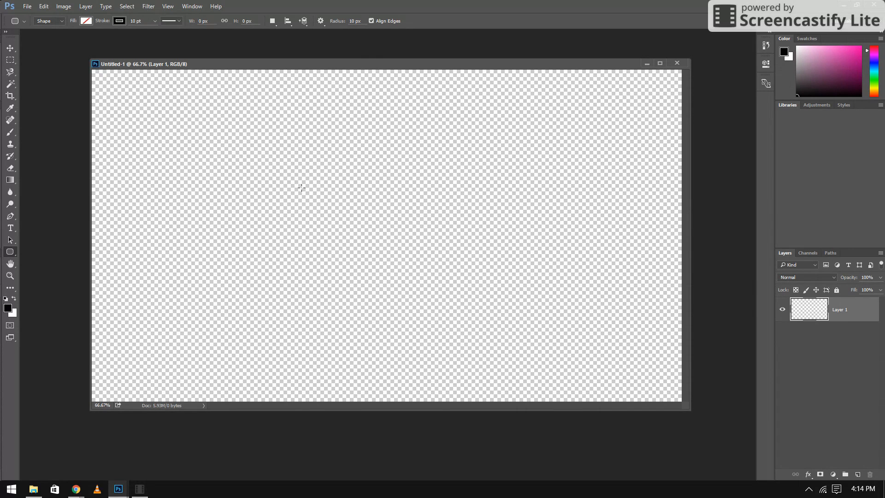
# Open the Large-New-Logo image from the My Logs 4 MT folder inside Logos
pyautogui.click(27, 8)
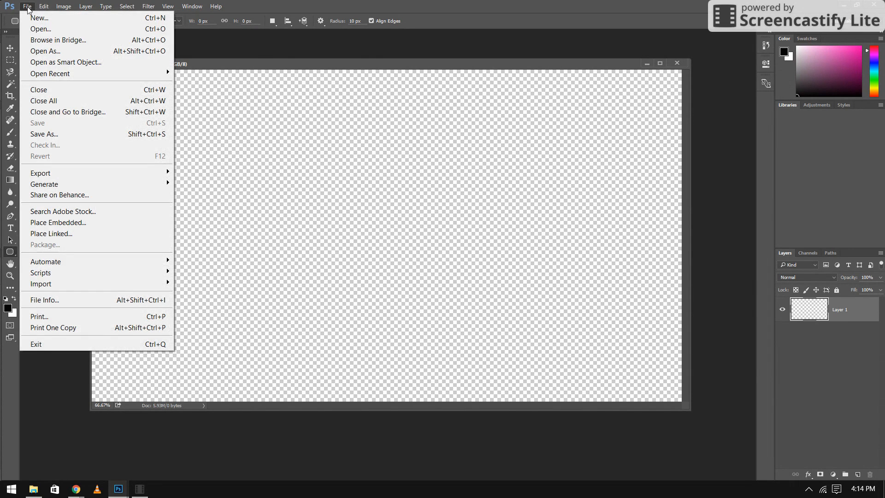
pyautogui.click(46, 30)
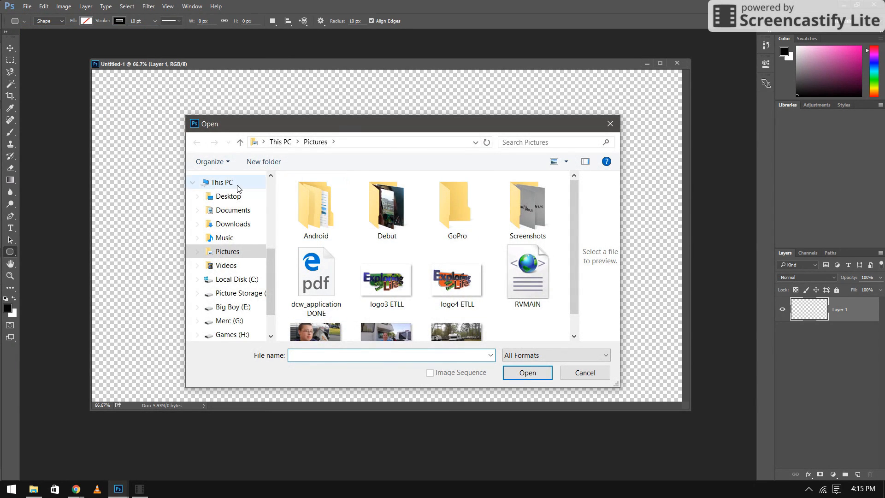
pyautogui.scroll(2, 224, 249)
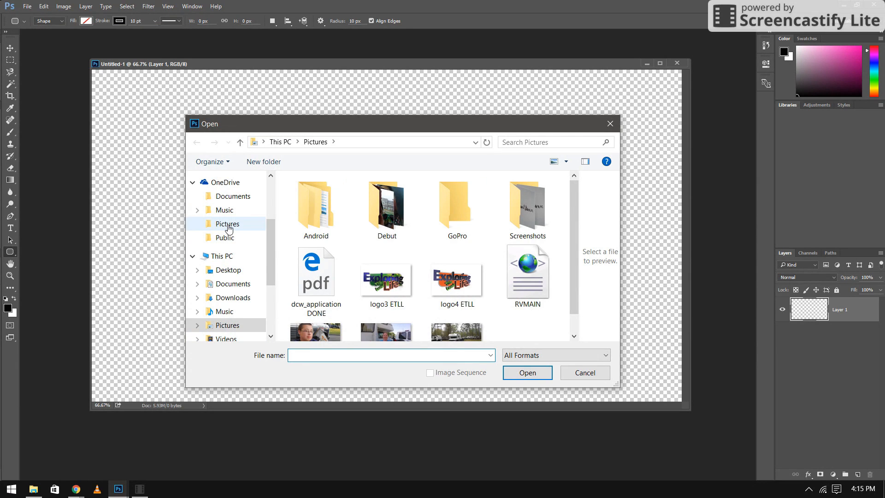
pyautogui.scroll(2, 227, 231)
pyautogui.click(233, 220)
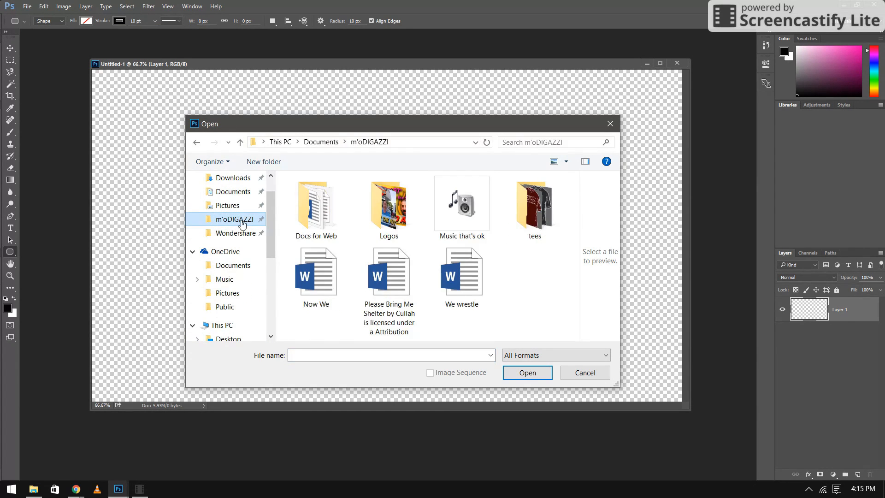
pyautogui.doubleClick(388, 221)
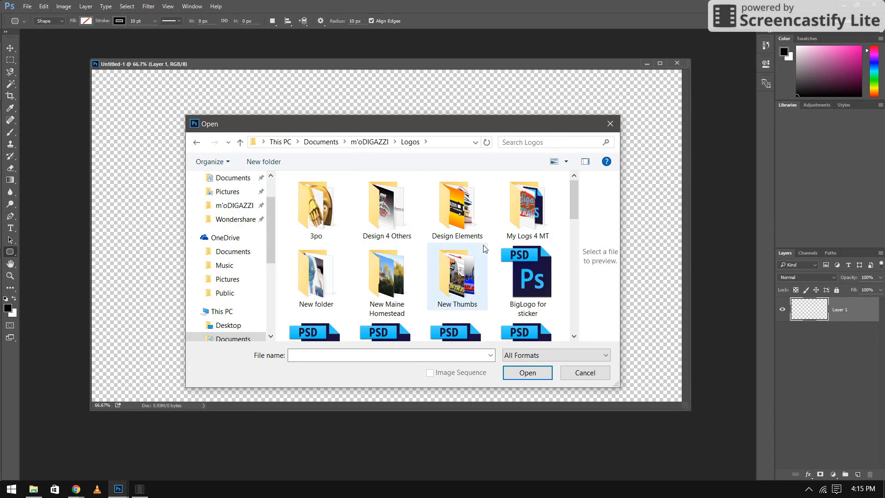
pyautogui.doubleClick(528, 215)
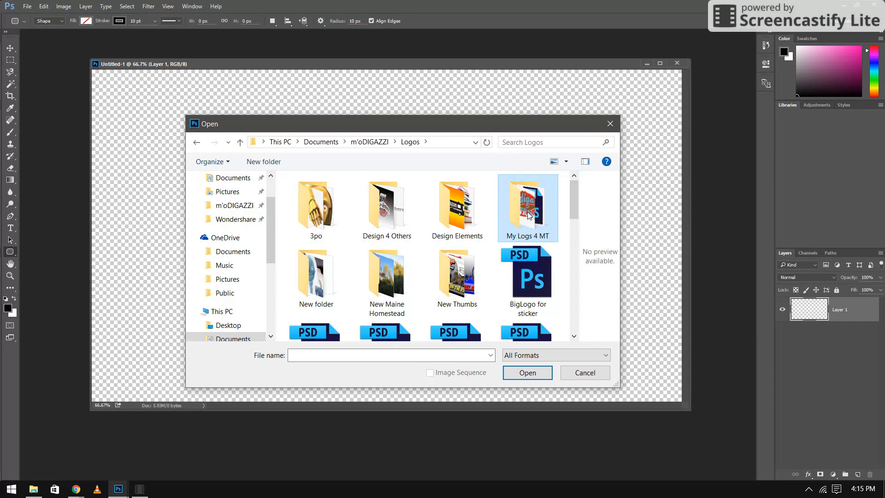
pyautogui.scroll(-2, 408, 282)
pyautogui.scroll(-3, 408, 282)
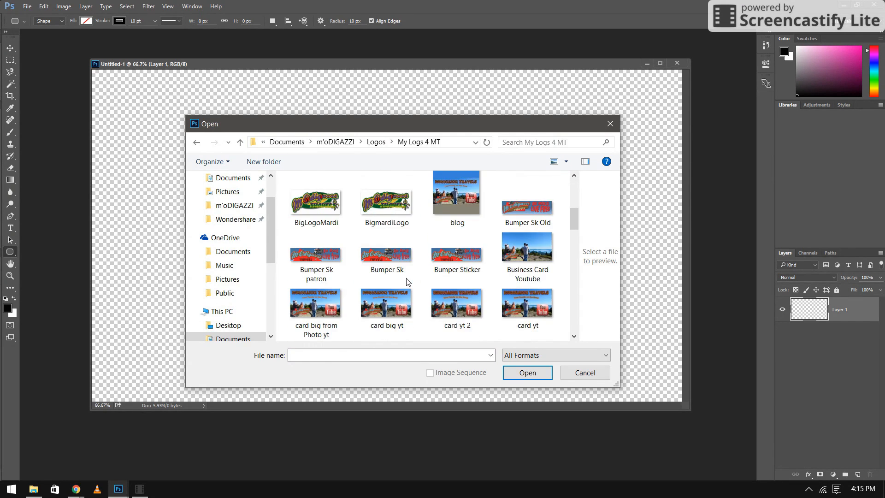
pyautogui.moveTo(574, 216); pyautogui.dragTo(584, 255)
pyautogui.click(312, 282)
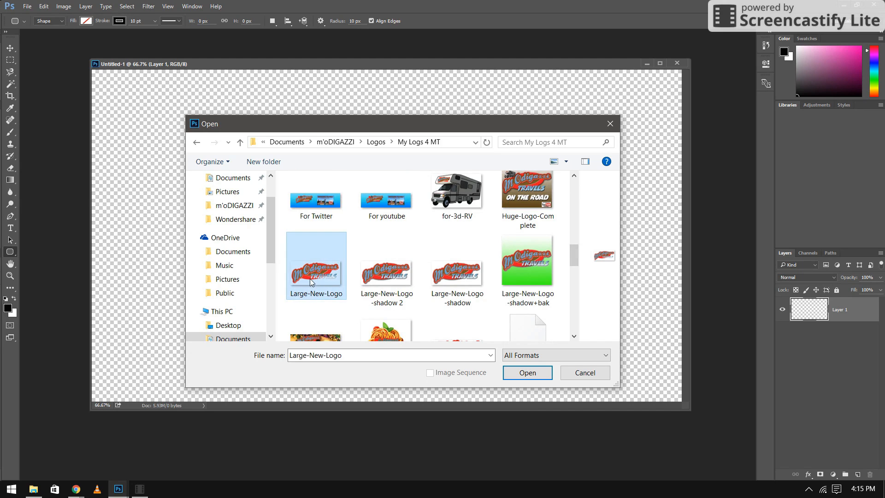
pyautogui.click(526, 374)
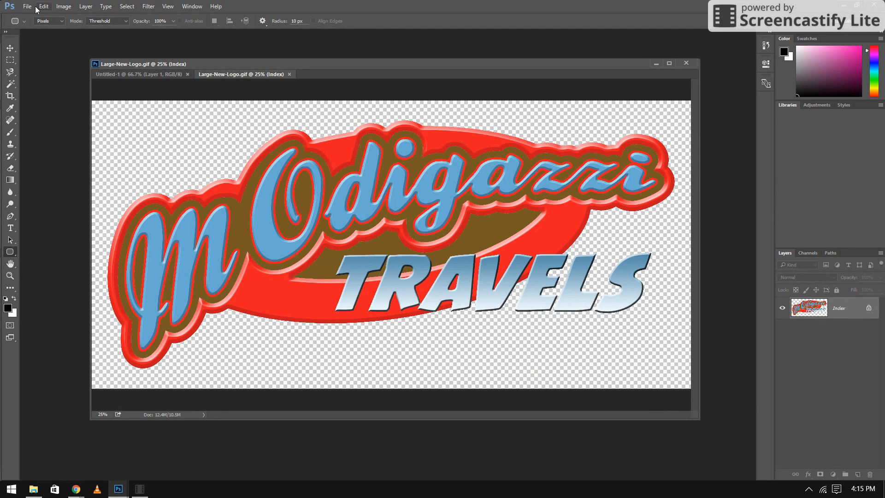
# Resize the logo image to 800 px wide at a resolution of 300 pixels/inch, keeping its proportions
pyautogui.click(58, 7)
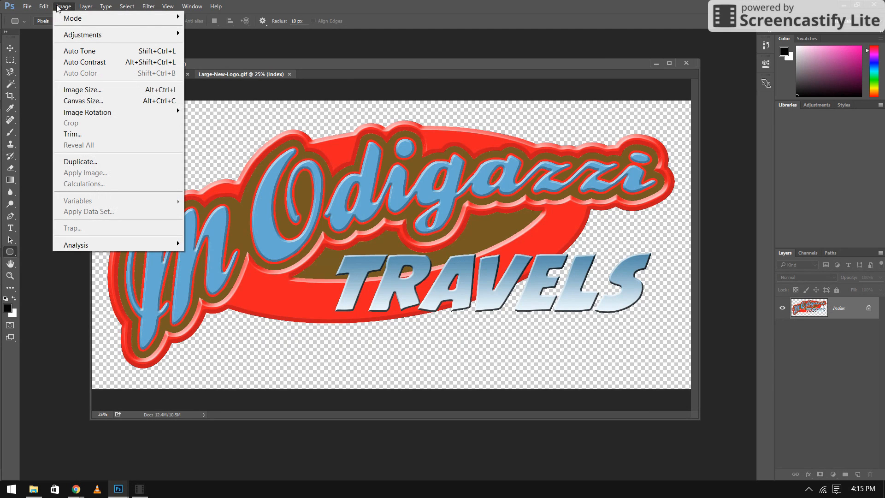
pyautogui.click(76, 92)
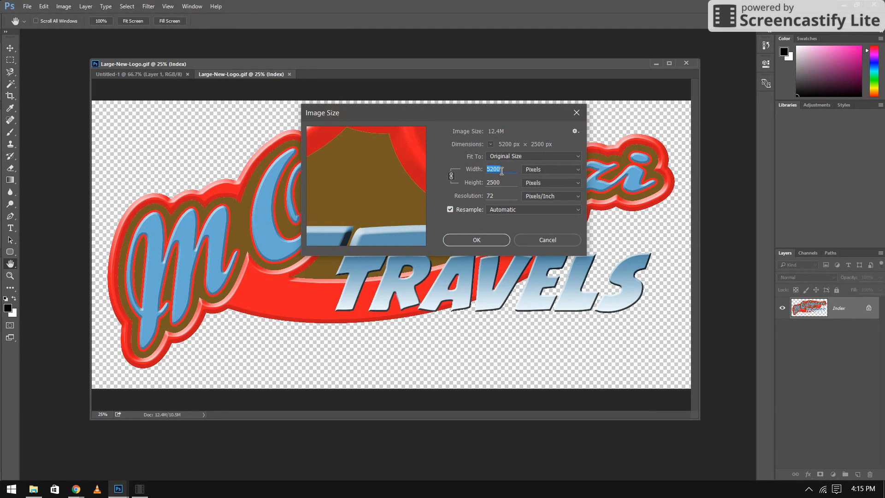
pyautogui.moveTo(493, 196); pyautogui.dragTo(483, 197)
pyautogui.write('300')
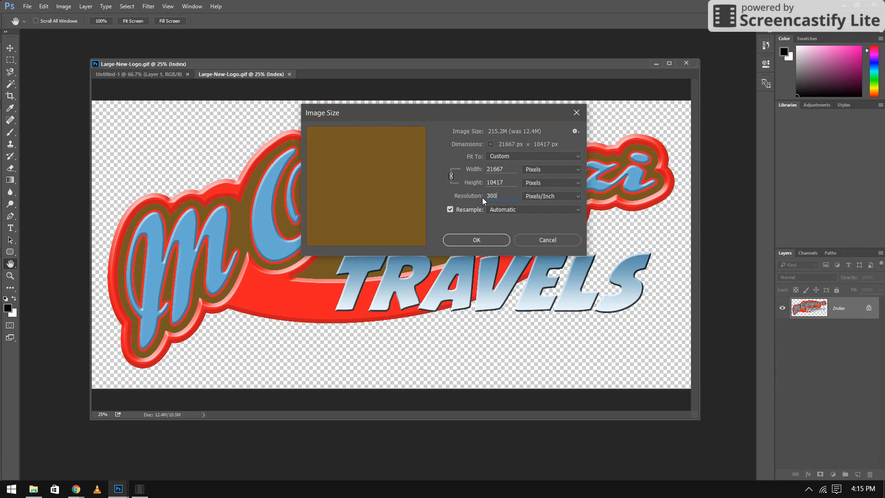
pyautogui.moveTo(504, 169); pyautogui.dragTo(484, 169)
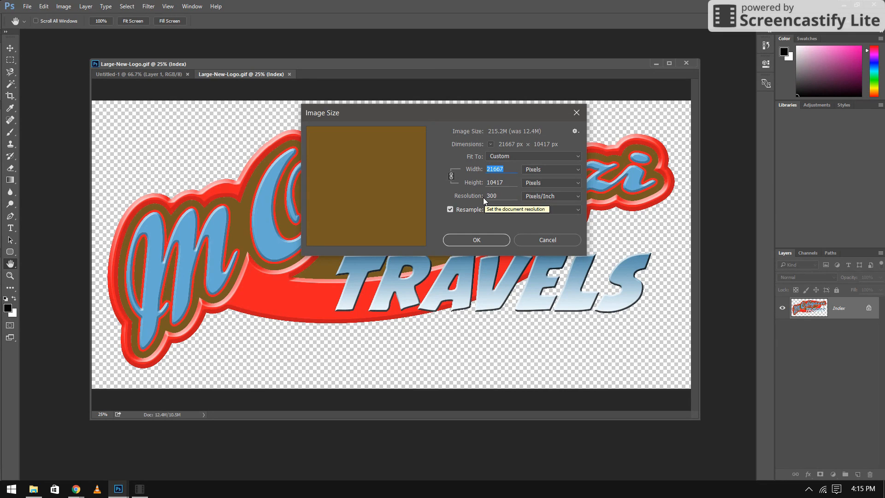
pyautogui.write('800')
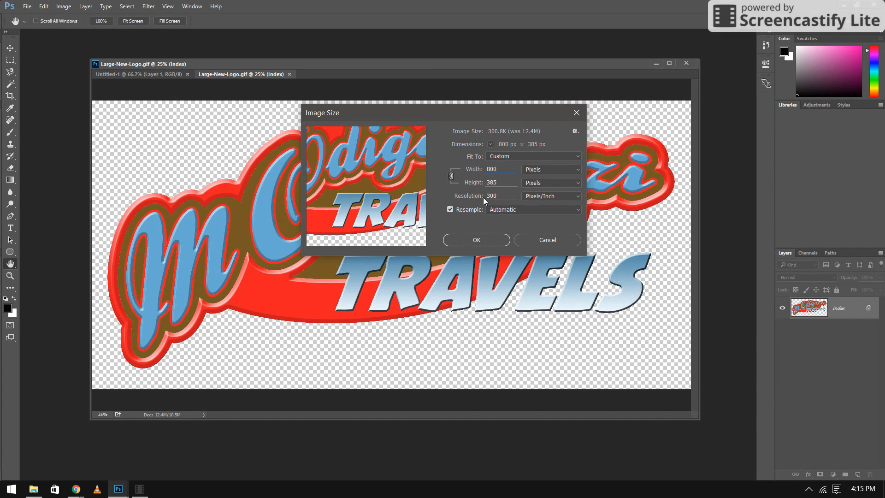
pyautogui.click(483, 238)
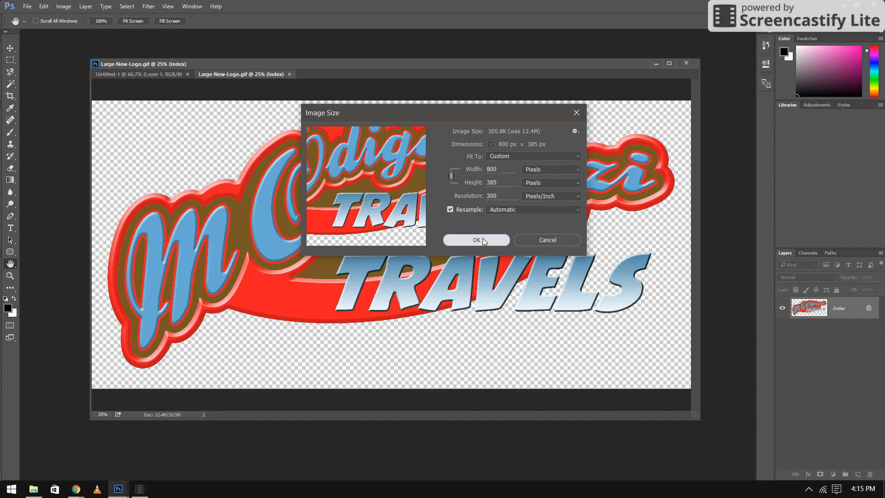
# Select the entire resized logo canvas and copy it
pyautogui.click(165, 8)
pyautogui.click(196, 134)
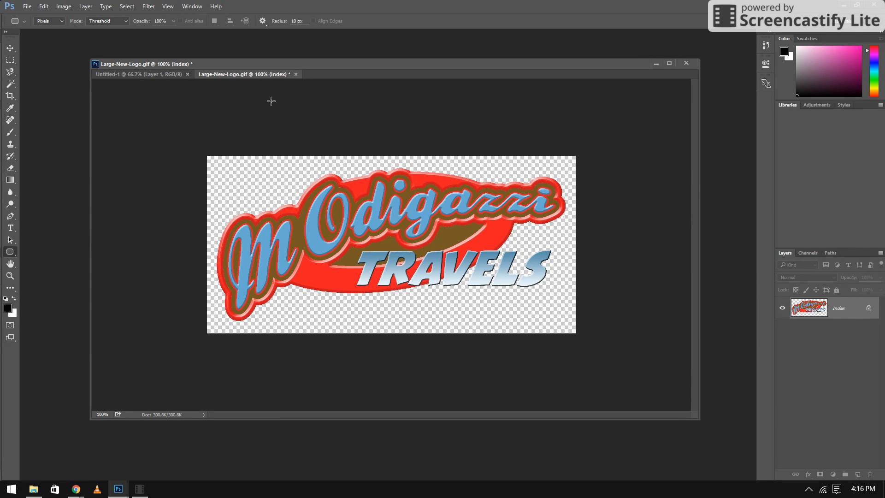
pyautogui.click(129, 8)
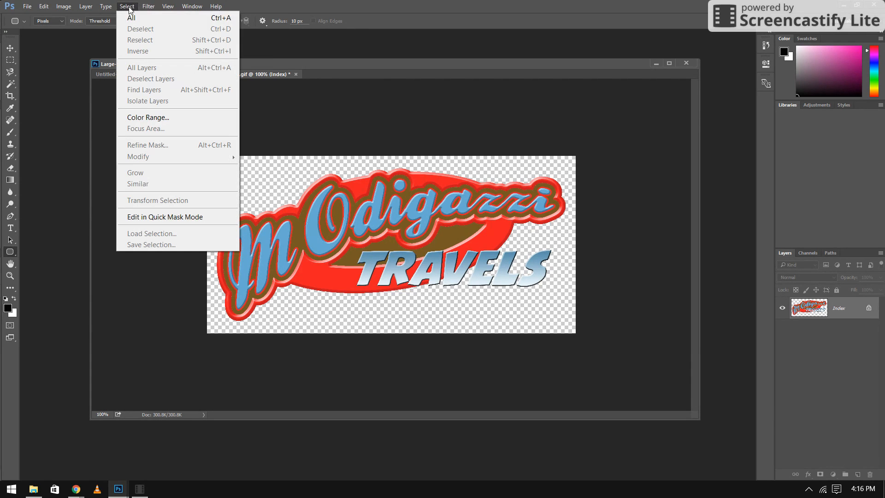
pyautogui.click(131, 18)
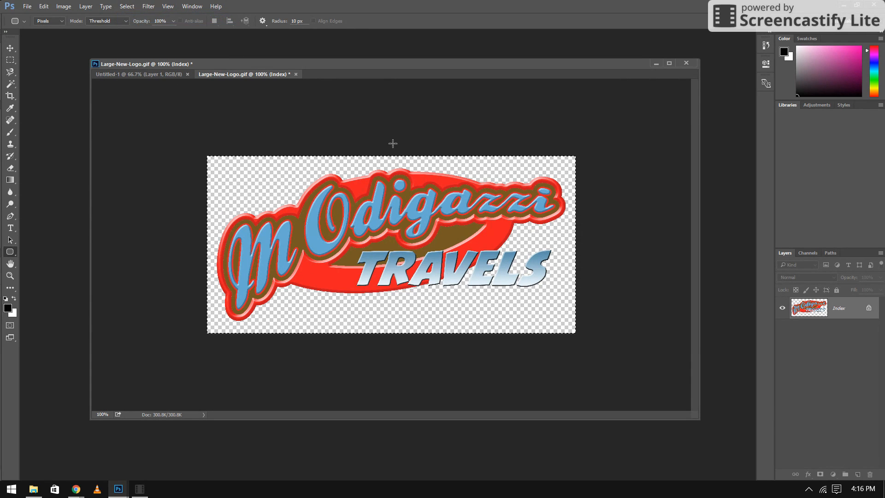
pyautogui.click(45, 7)
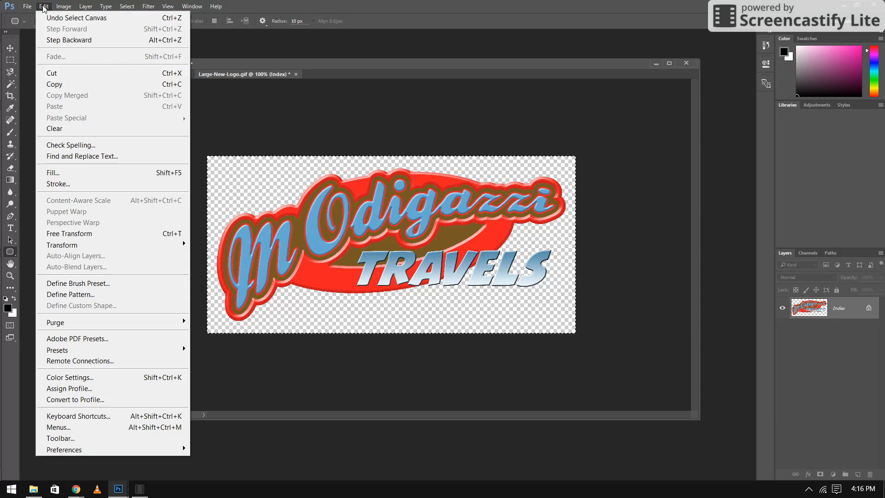
pyautogui.click(57, 87)
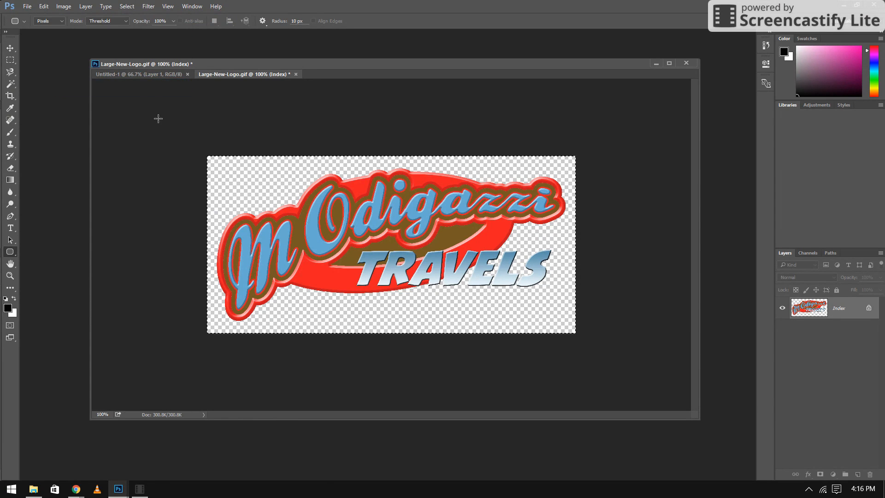
# Separate Untitled-1 and the logo image into floating windows, shrink the logo window around its image, and reposition the Untitled-1 window
pyautogui.click(142, 73)
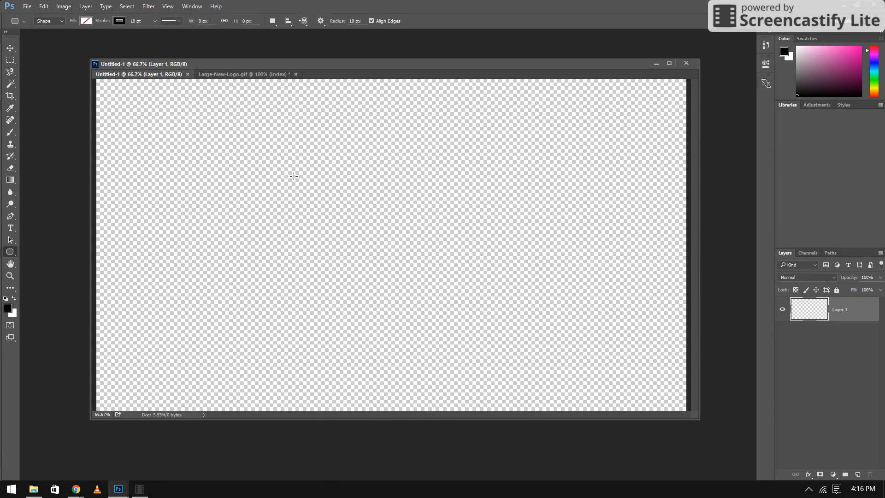
pyautogui.moveTo(148, 76); pyautogui.dragTo(150, 36)
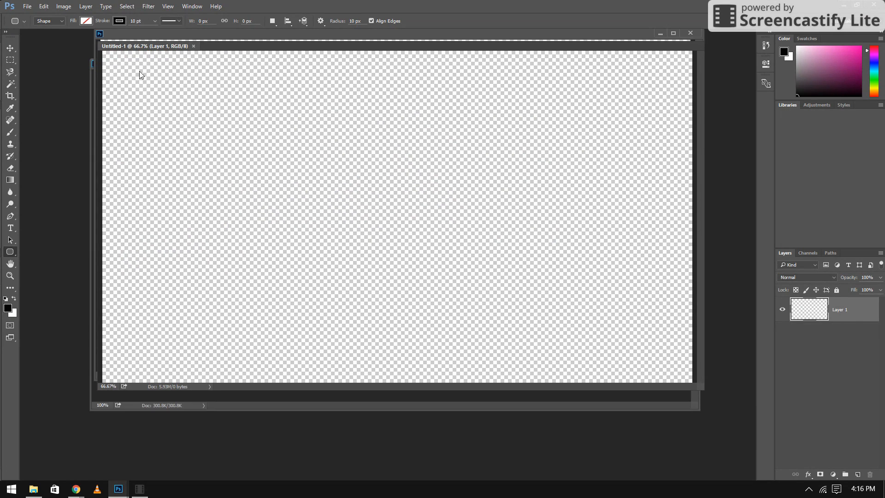
pyautogui.click(167, 404)
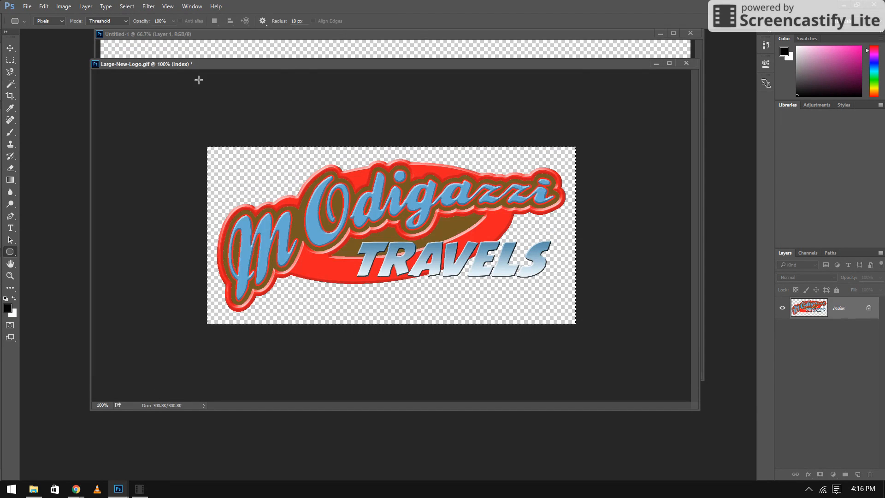
pyautogui.moveTo(88, 60); pyautogui.dragTo(309, 181)
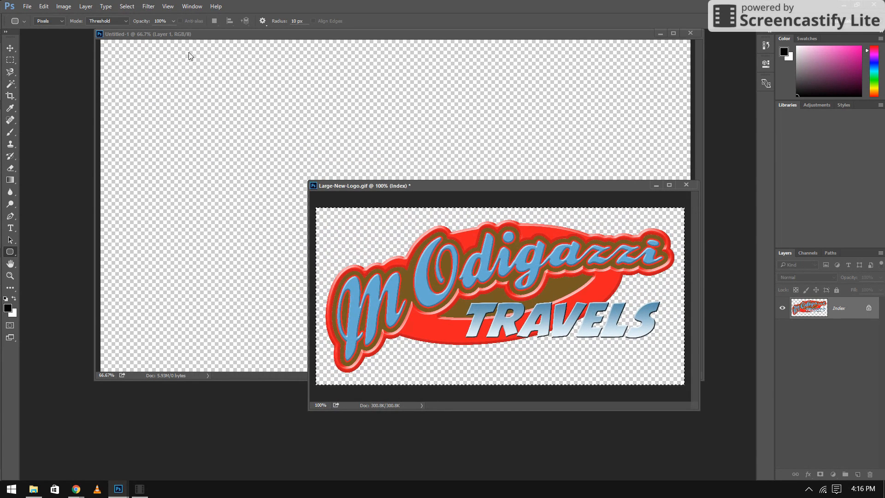
pyautogui.moveTo(243, 35); pyautogui.dragTo(221, 51)
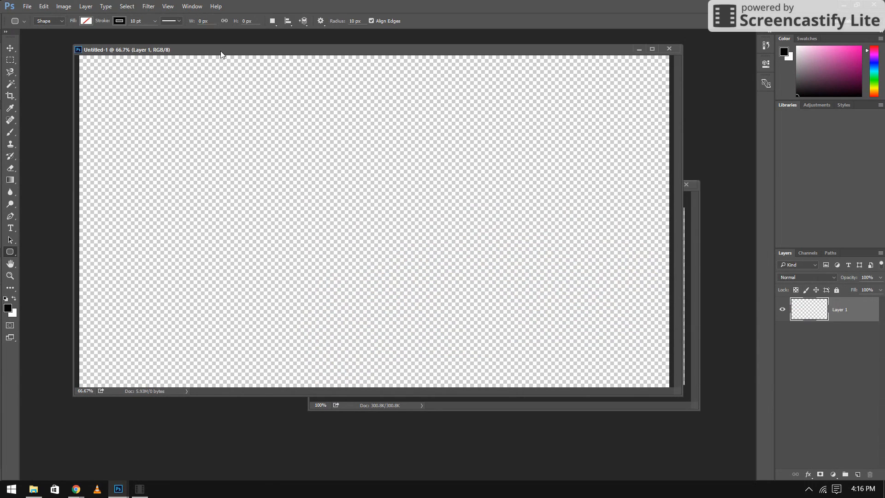
# Fill Layer 1 of Untitled-1 with a blue-to-green gradient running from the canvas's top edge to its bottom edge
pyautogui.click(10, 181)
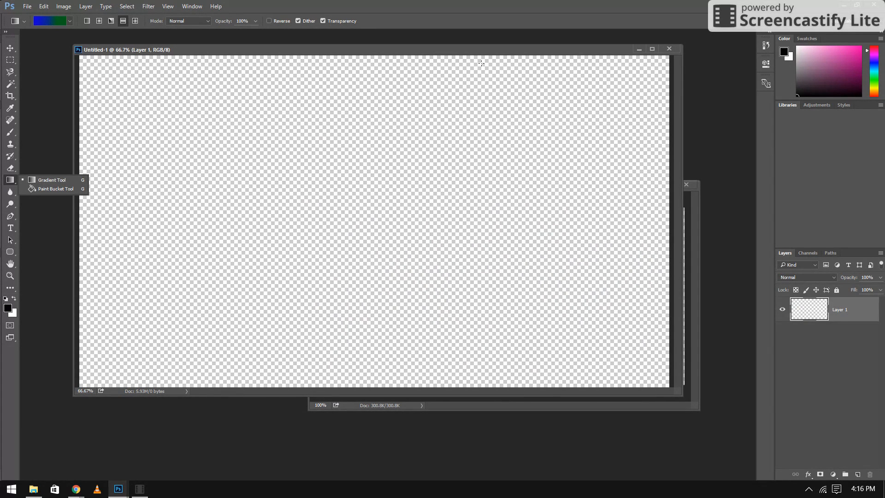
pyautogui.click(365, 55)
pyautogui.moveTo(365, 55); pyautogui.dragTo(360, 390)
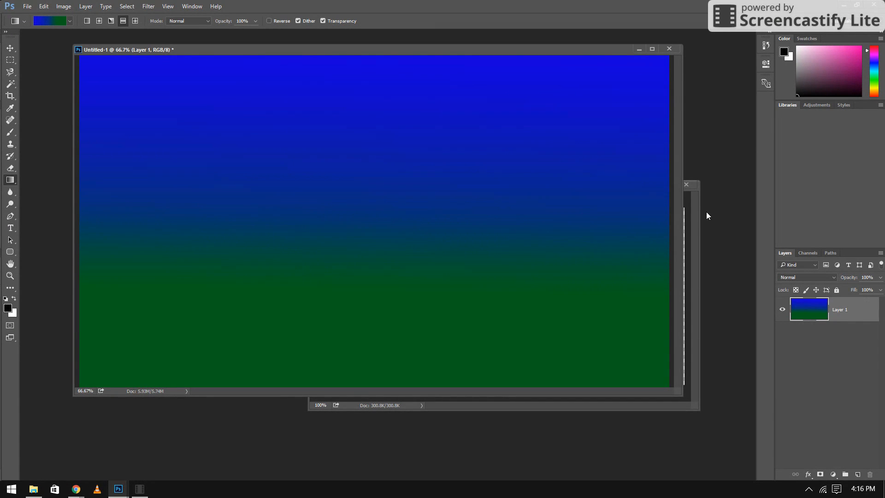
# Paste the copied logo into Untitled-1 as a new layer and move it to the canvas's upper-left corner
pyautogui.click(691, 222)
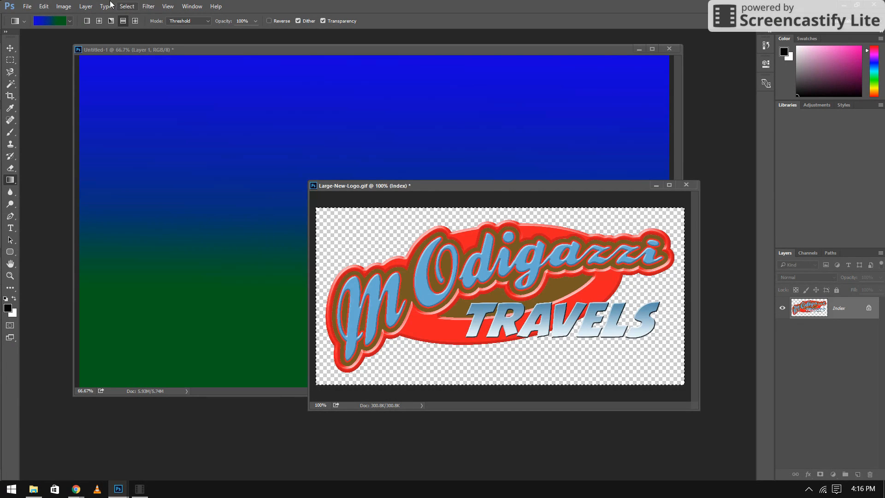
pyautogui.click(43, 8)
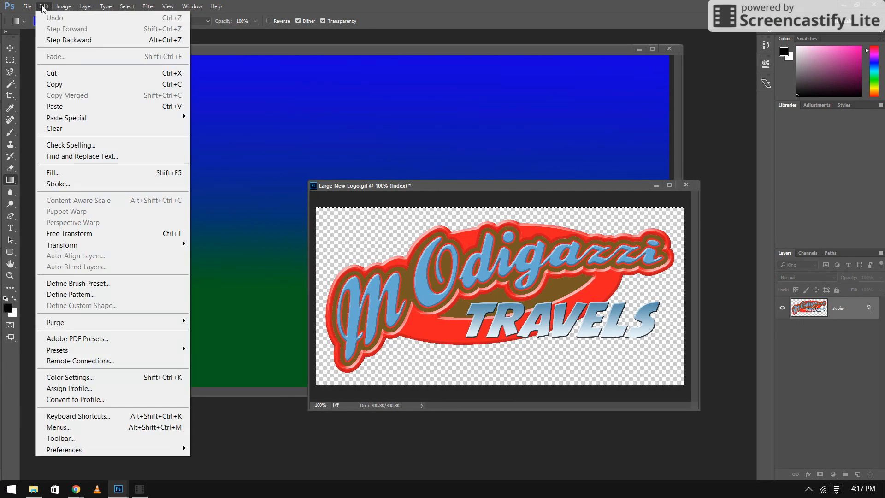
pyautogui.click(186, 74)
pyautogui.click(223, 51)
pyautogui.click(44, 7)
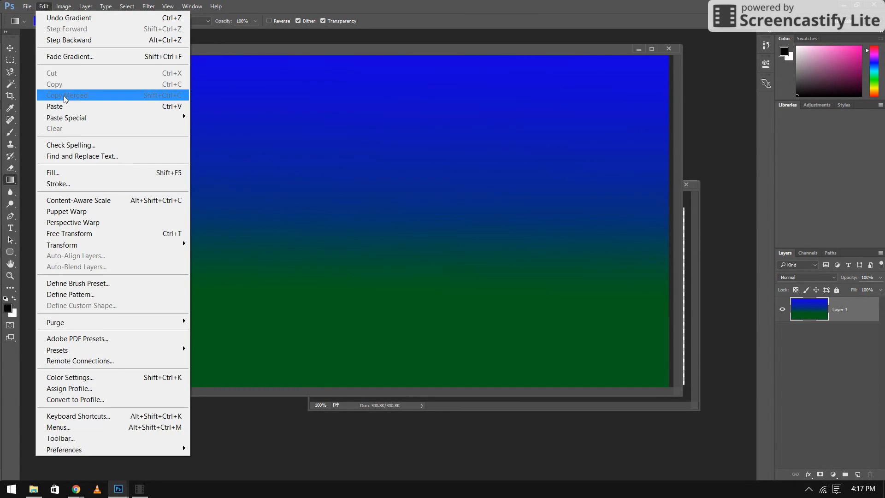
pyautogui.click(182, 109)
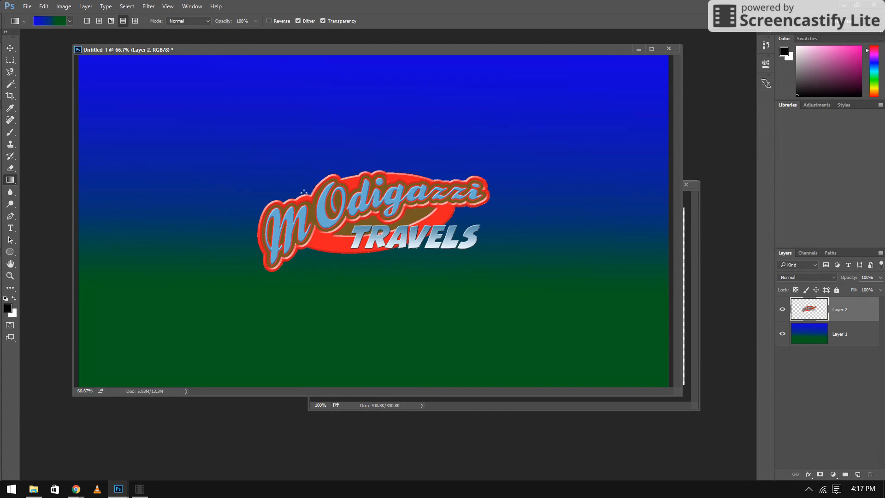
pyautogui.click(8, 48)
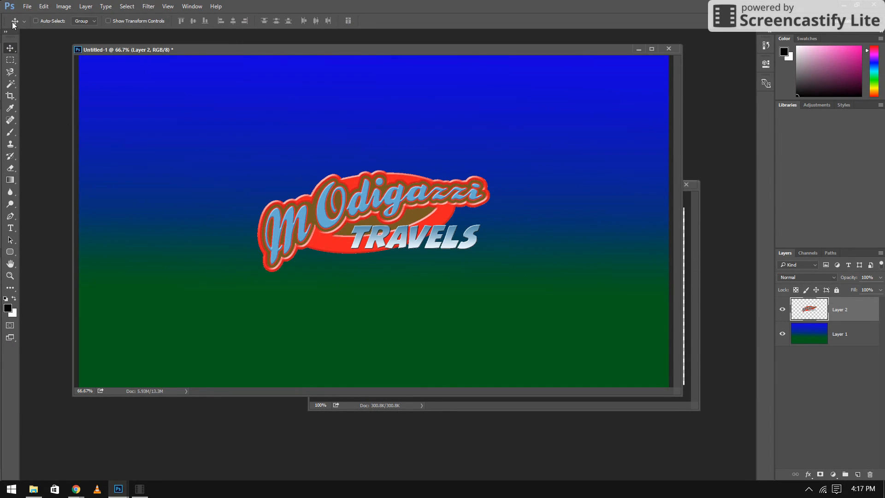
pyautogui.moveTo(340, 209); pyautogui.dragTo(186, 113)
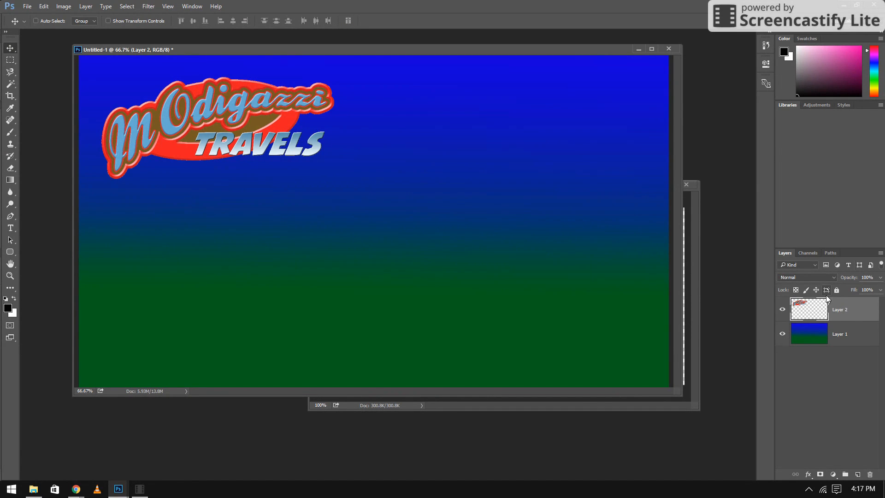
# Enable the Bevel & Emboss effect with Contour in the layer style of the logo's Layer 2
pyautogui.rightClick(838, 310)
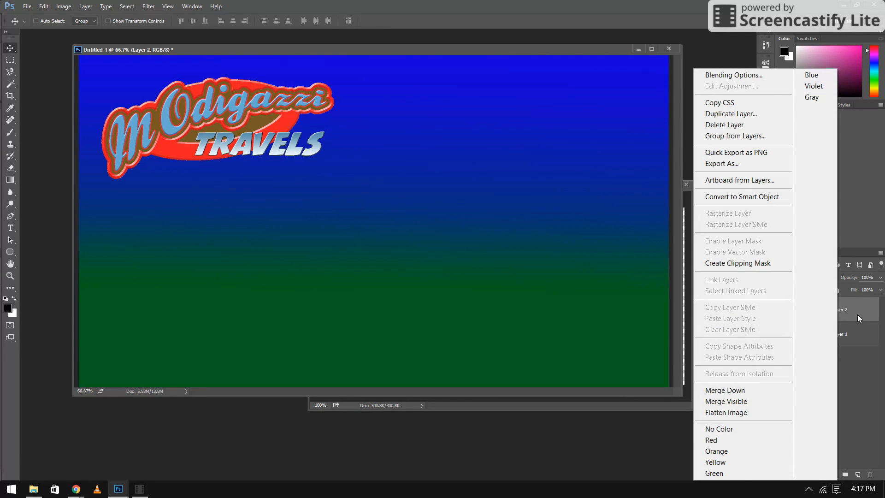
pyautogui.click(850, 411)
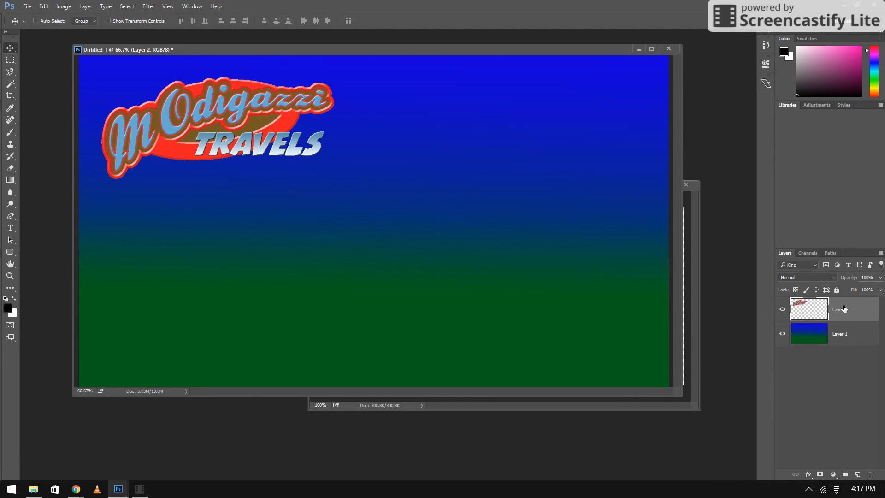
pyautogui.rightClick(844, 307)
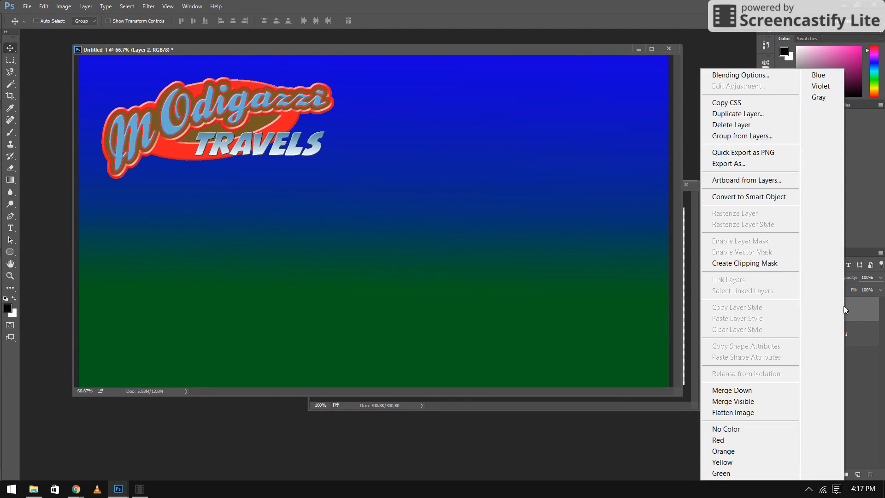
pyautogui.click(744, 76)
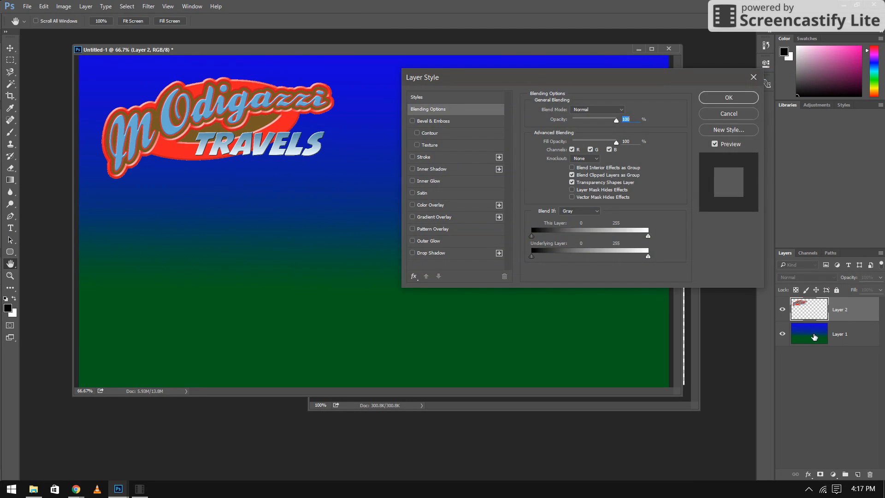
pyautogui.click(412, 121)
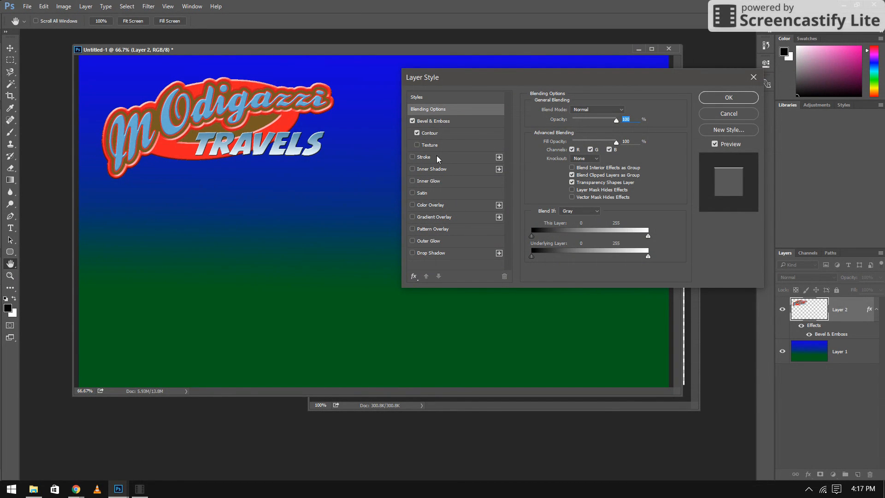
# Add a drop shadow to the logo layer with 13 px distance, 11% spread and an increased size, and apply the layer style
pyautogui.click(411, 253)
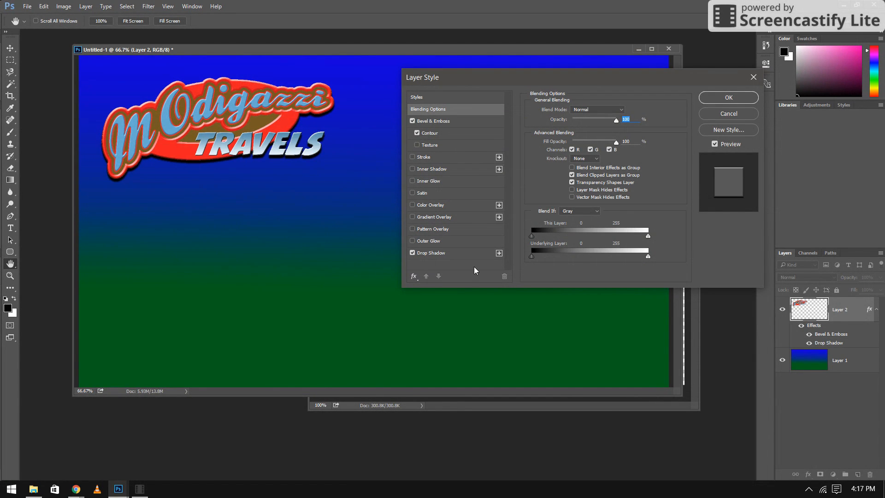
pyautogui.click(412, 253)
pyautogui.click(412, 253)
pyautogui.click(437, 254)
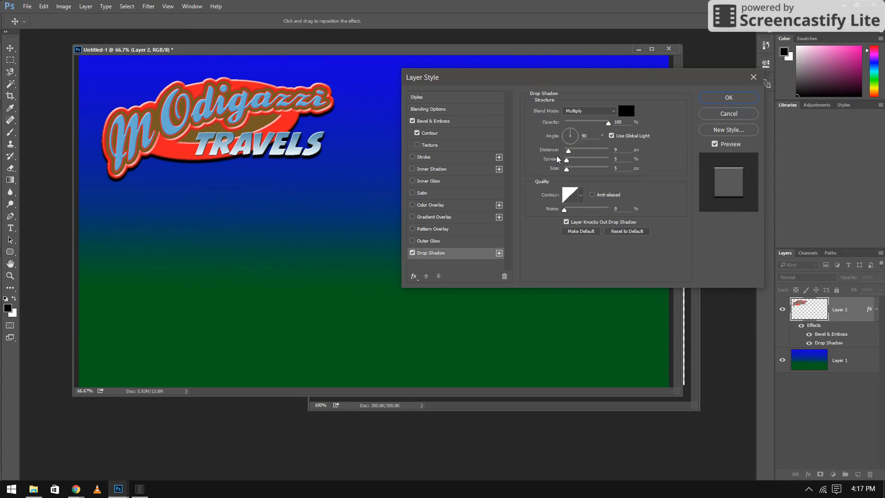
pyautogui.moveTo(568, 154); pyautogui.dragTo(573, 173)
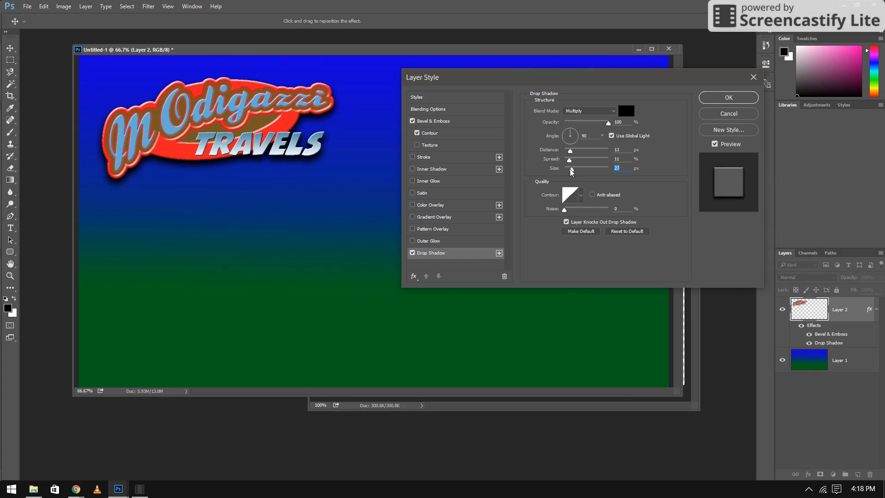
pyautogui.click(728, 98)
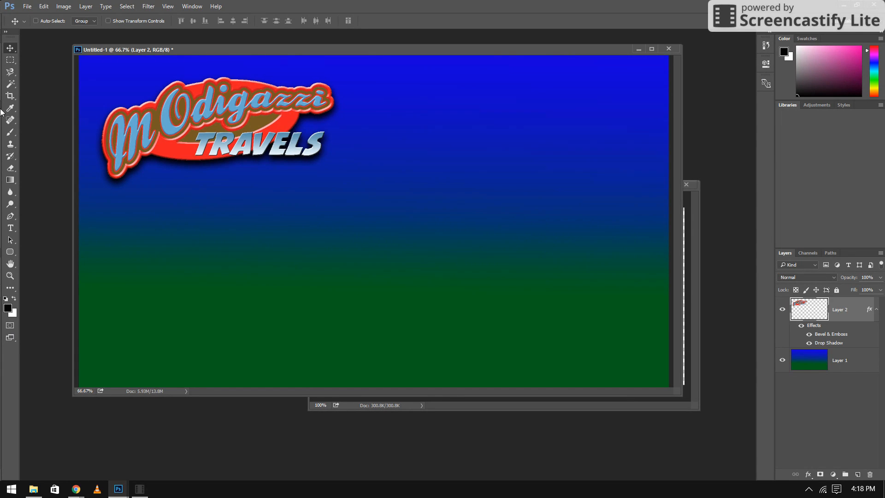
# Draw a rounded rectangle about 1751 × 278 px with 10 px corners, no fill and a black stroke across the canvas's lower part
pyautogui.click(9, 252)
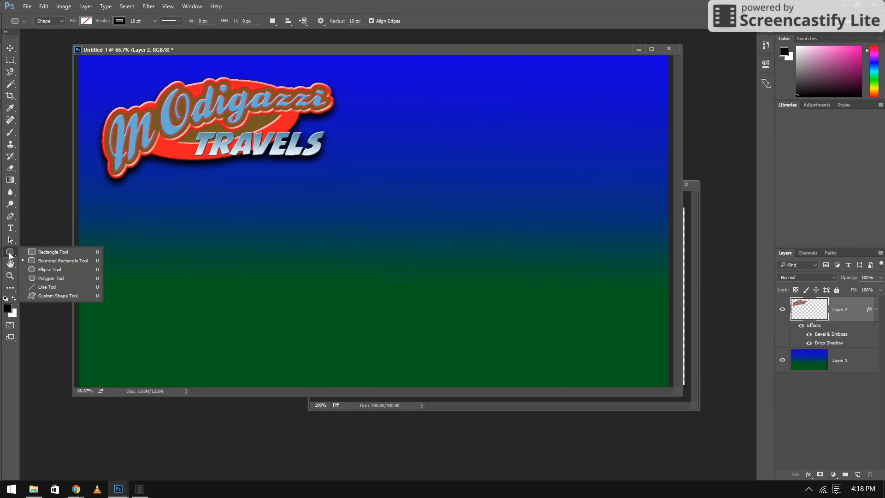
pyautogui.click(46, 260)
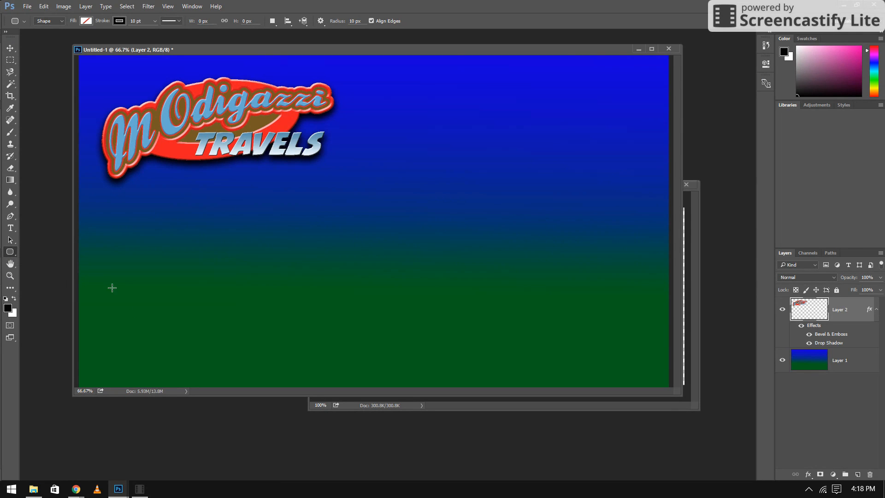
pyautogui.moveTo(101, 284)
pyautogui.mouseDown()
pyautogui.moveTo(111, 323)
pyautogui.moveTo(166, 354)
pyautogui.moveTo(638, 369)
pyautogui.mouseUp()
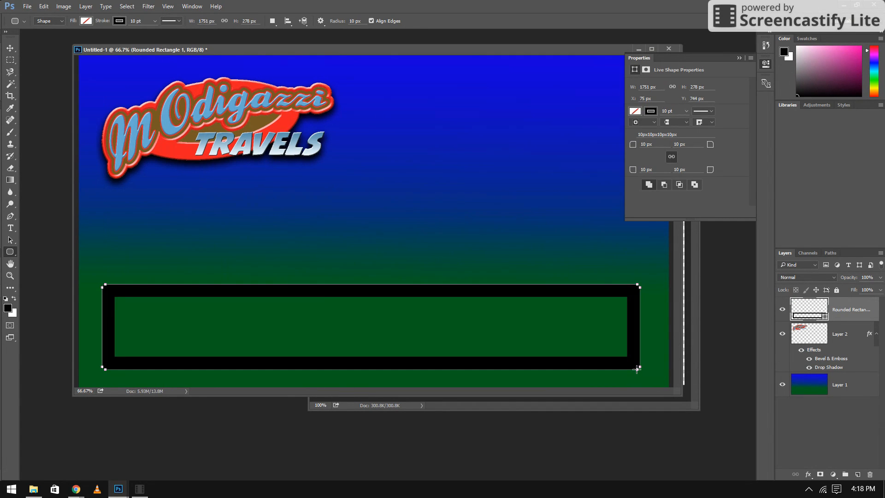
# Try a linear black-to-white gradient on the rounded rectangle's stroke, and return the stroke to solid black
pyautogui.click(651, 112)
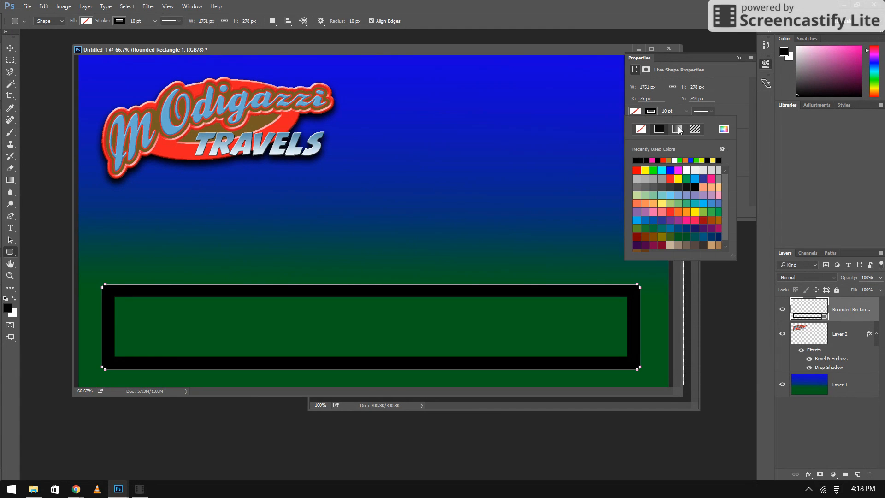
pyautogui.click(678, 130)
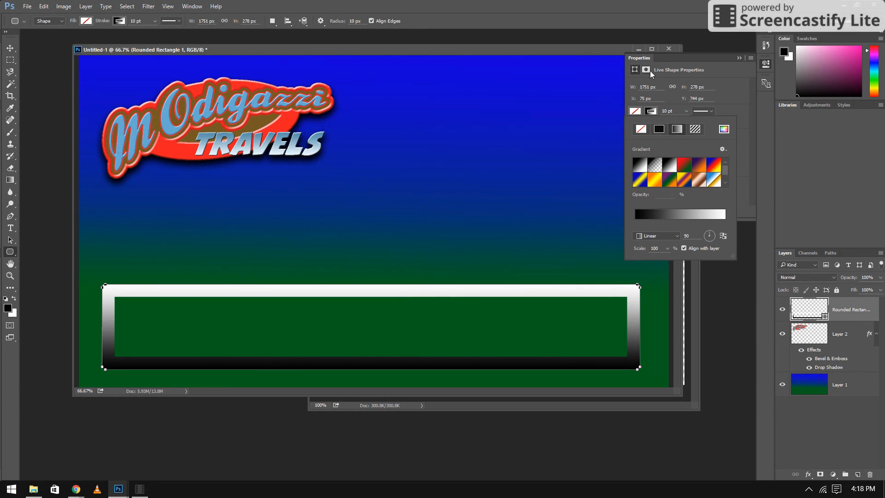
pyautogui.click(660, 129)
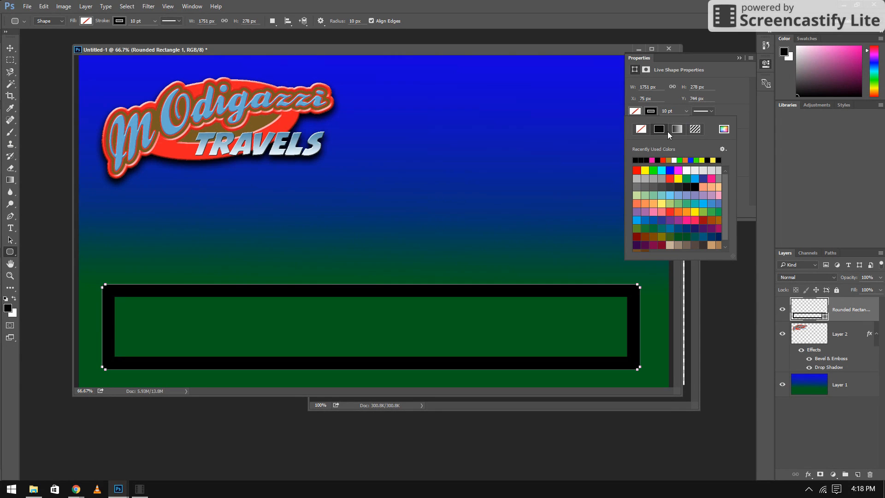
pyautogui.click(737, 58)
pyautogui.click(739, 57)
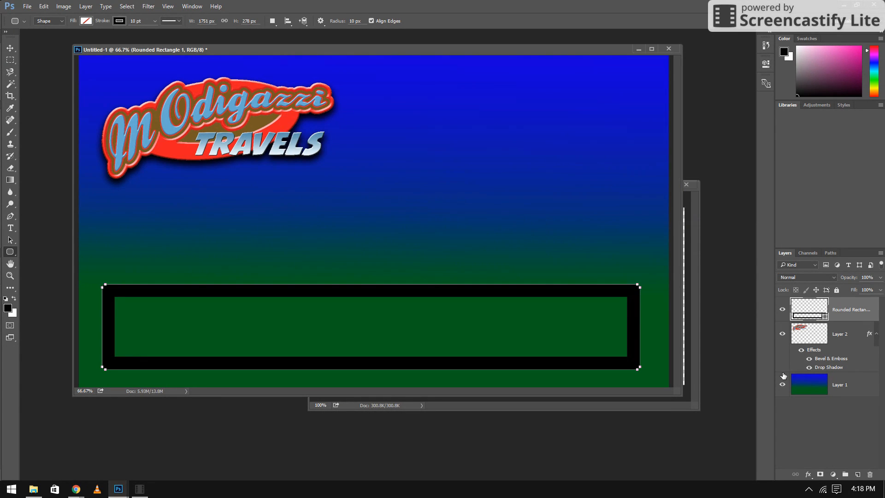
# Apply a red (#fb0202) Color Overlay at Normal blend mode and 100% opacity to the rounded rectangle layer
pyautogui.rightClick(839, 310)
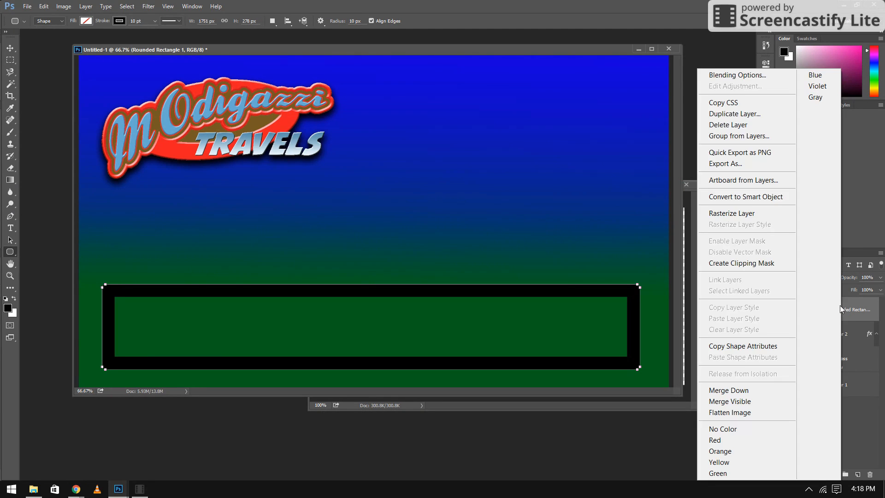
pyautogui.click(741, 75)
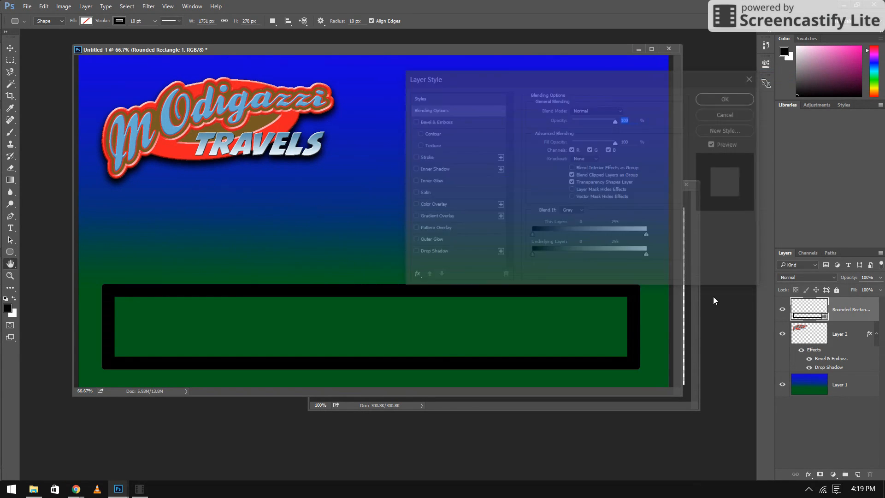
pyautogui.click(413, 205)
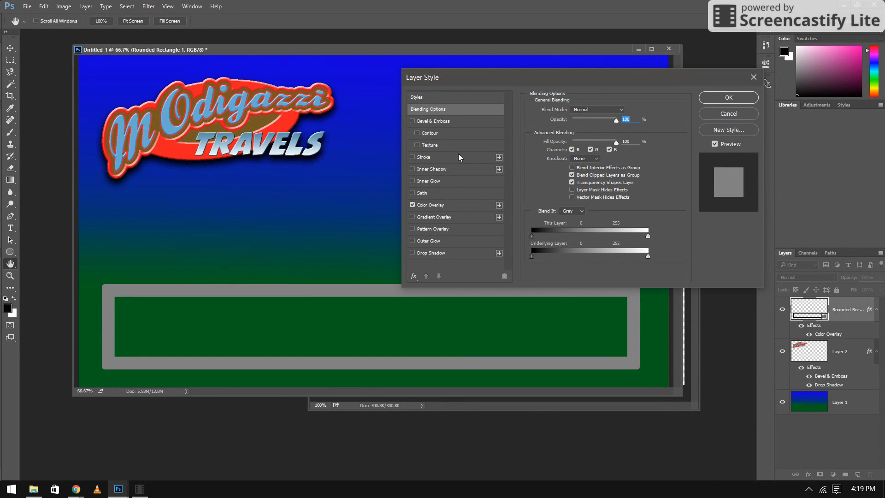
pyautogui.click(431, 205)
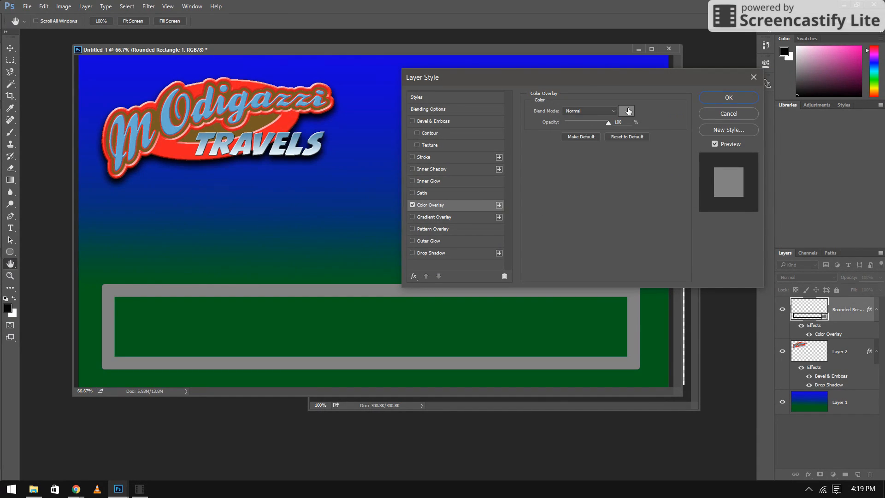
pyautogui.click(628, 111)
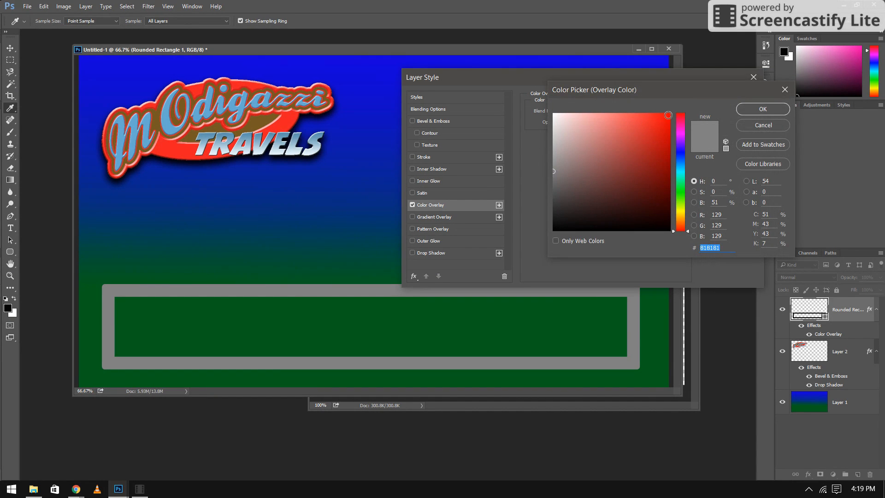
pyautogui.click(668, 116)
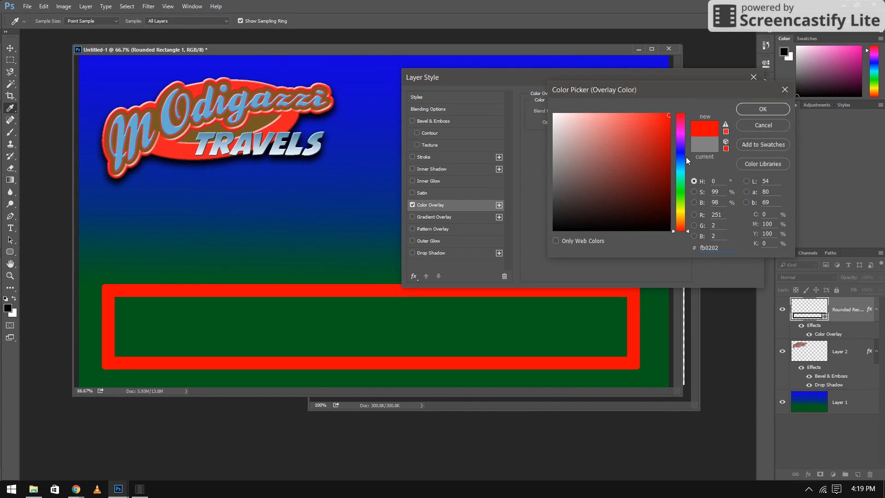
pyautogui.click(756, 109)
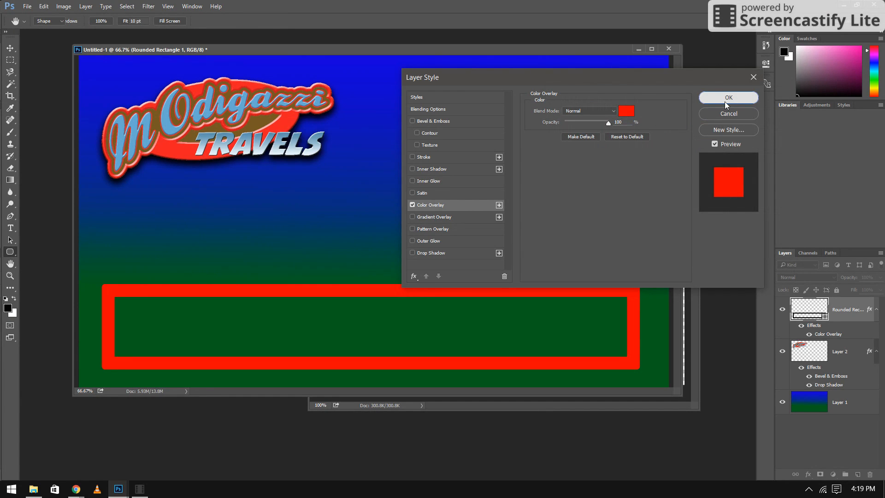
pyautogui.click(725, 100)
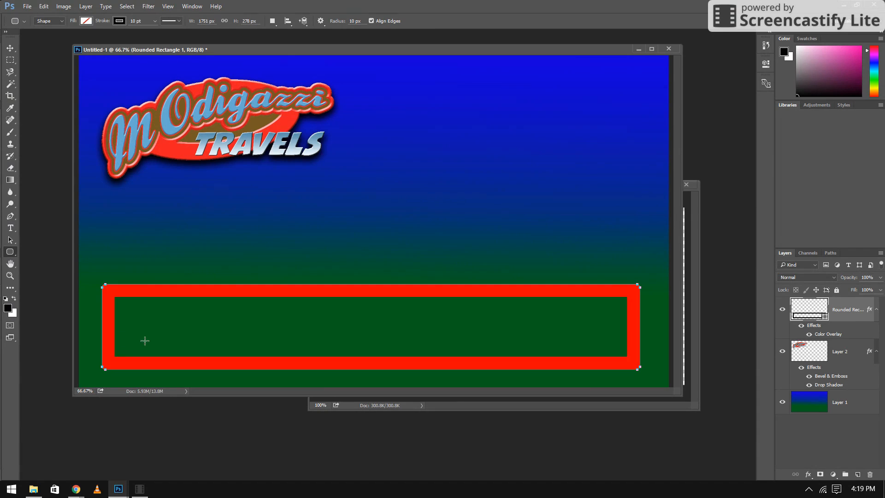
# Rasterize the rounded rectangle and fill its interior with red (#fb0202) using the Paint Bucket tool
pyautogui.click(13, 184)
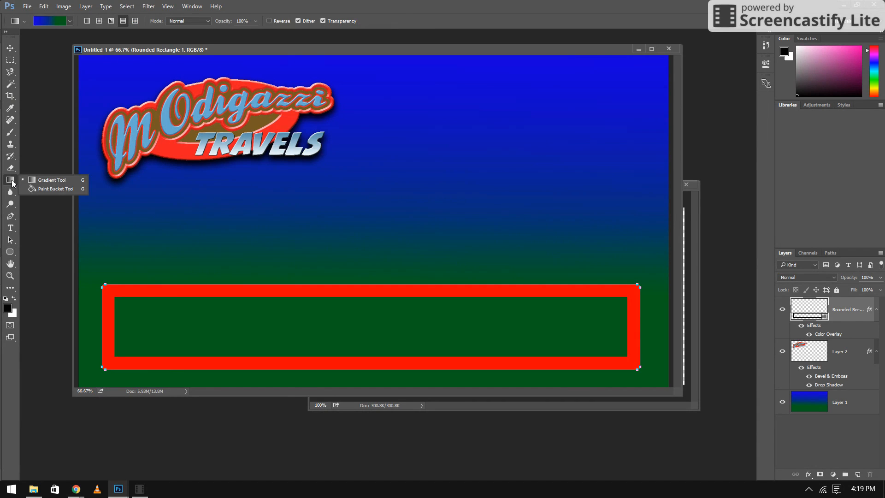
pyautogui.click(35, 189)
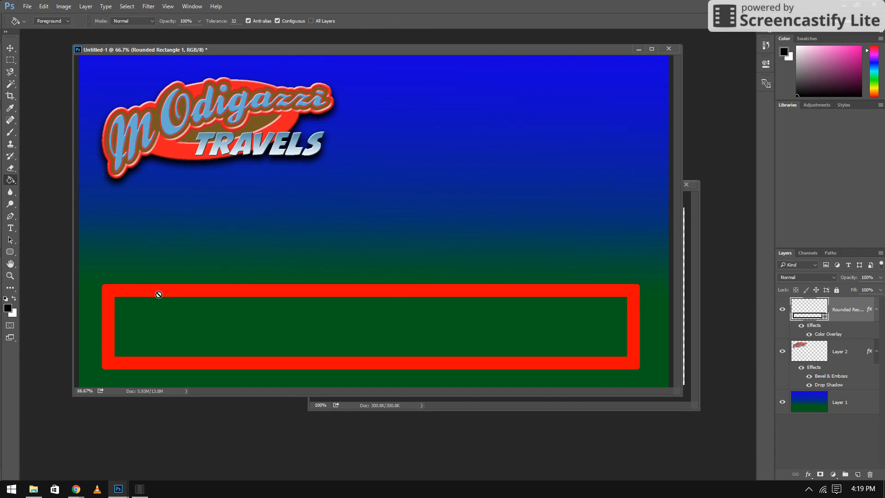
pyautogui.click(9, 48)
pyautogui.click(46, 48)
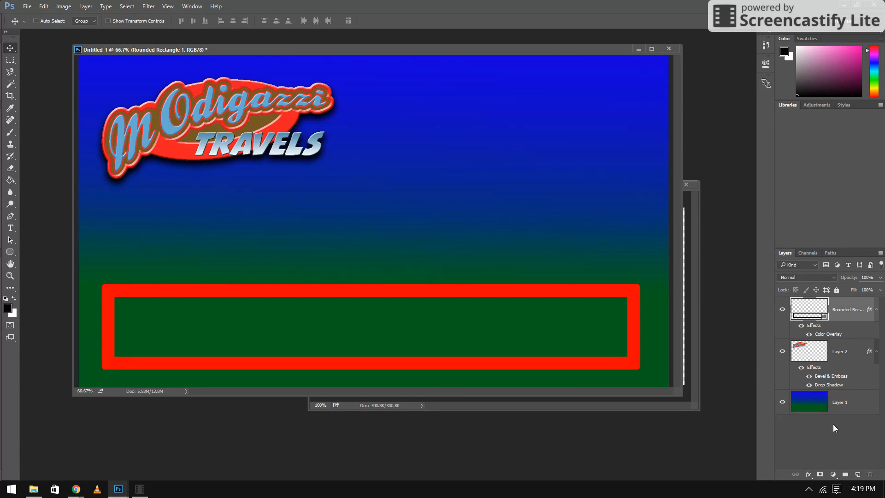
pyautogui.click(11, 181)
pyautogui.click(7, 308)
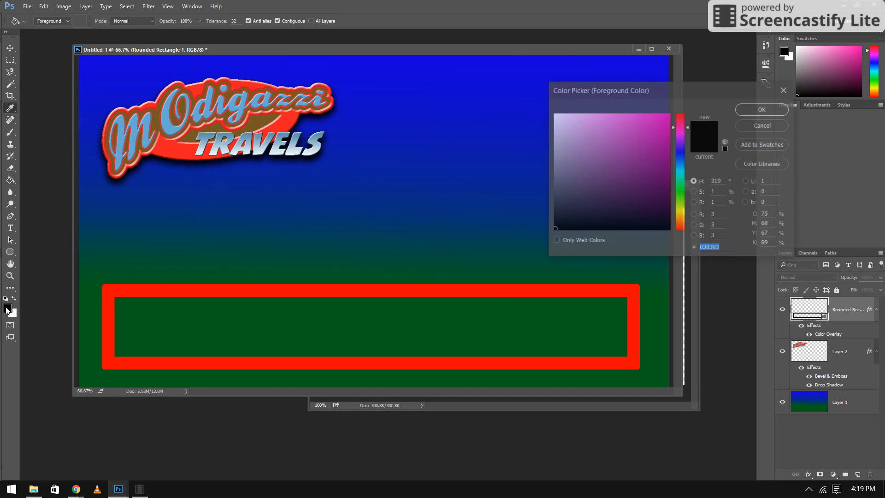
pyautogui.click(572, 291)
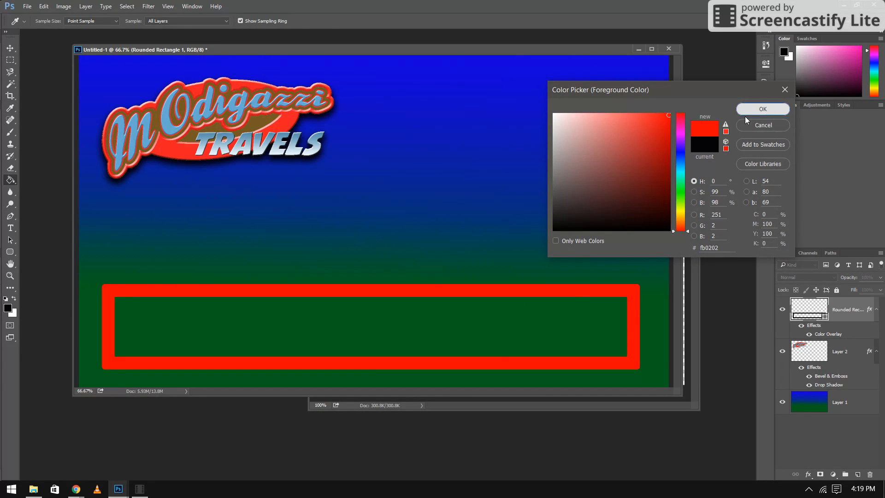
pyautogui.click(763, 110)
pyautogui.click(461, 327)
pyautogui.click(425, 185)
pyautogui.click(384, 323)
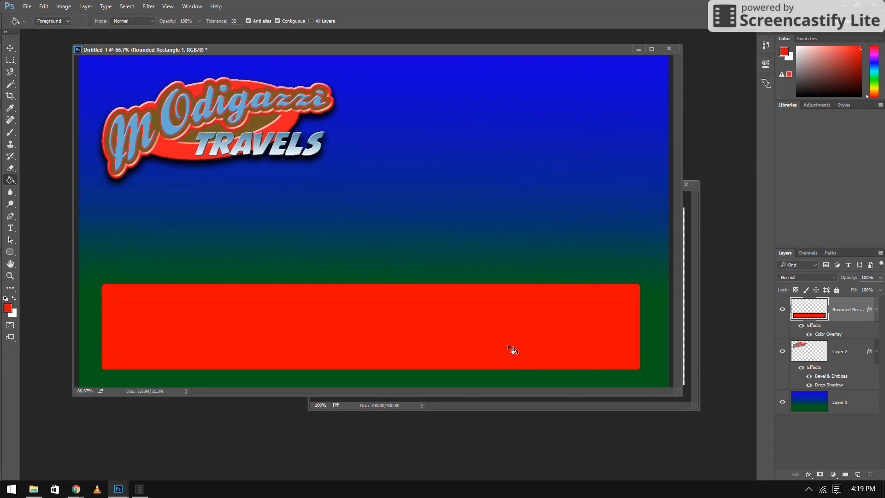
pyautogui.rightClick(829, 309)
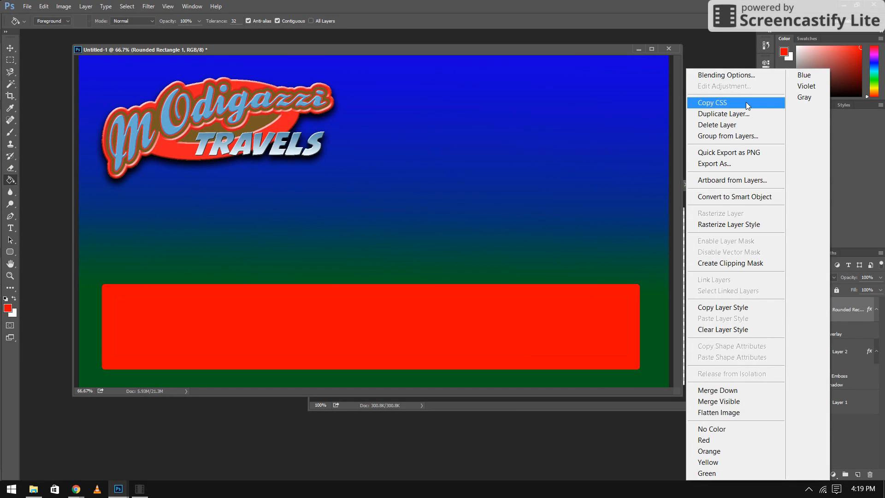
pyautogui.click(746, 76)
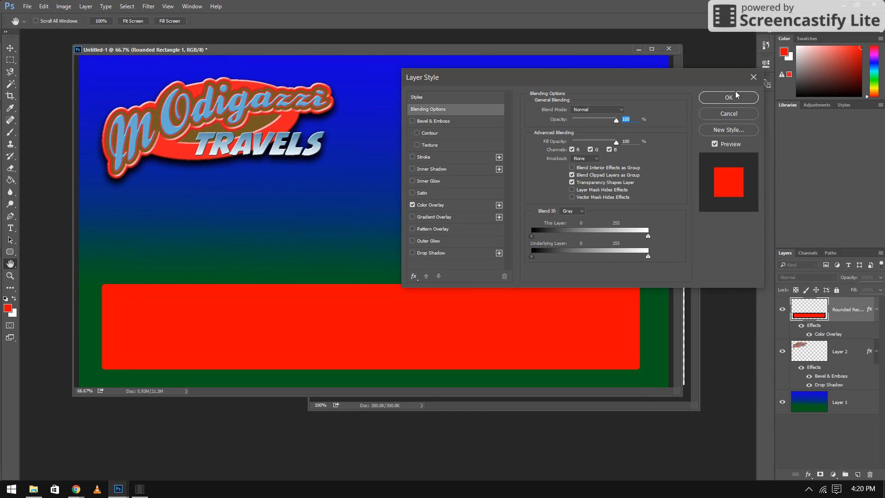
pyautogui.click(751, 82)
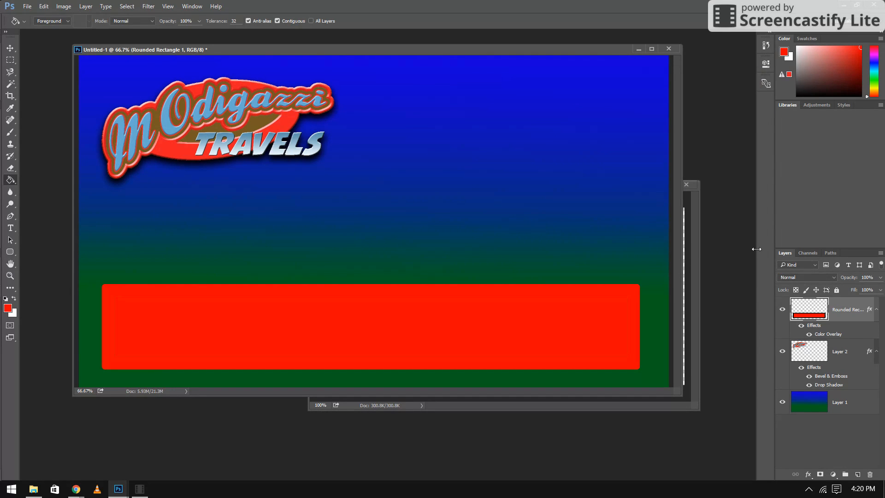
# Lower the opacity of the rounded rectangle layer's red Color Overlay to just under 40% and apply the layer style
pyautogui.rightClick(838, 310)
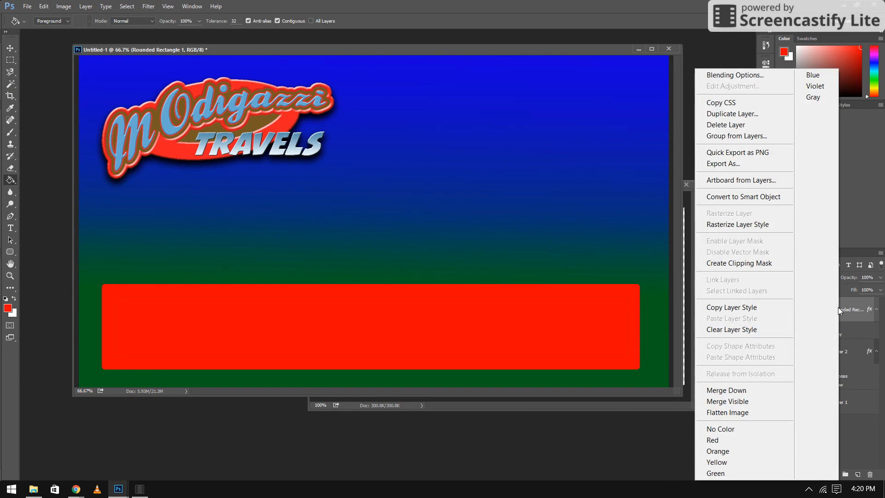
pyautogui.click(735, 74)
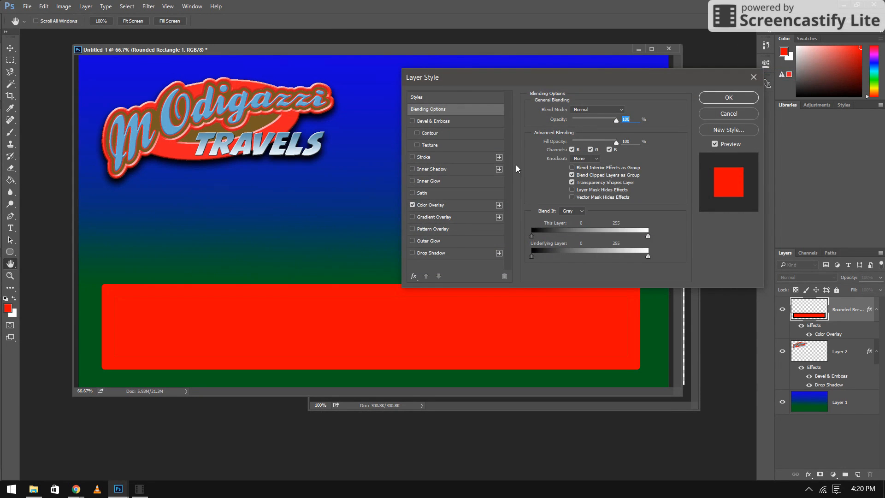
pyautogui.click(433, 206)
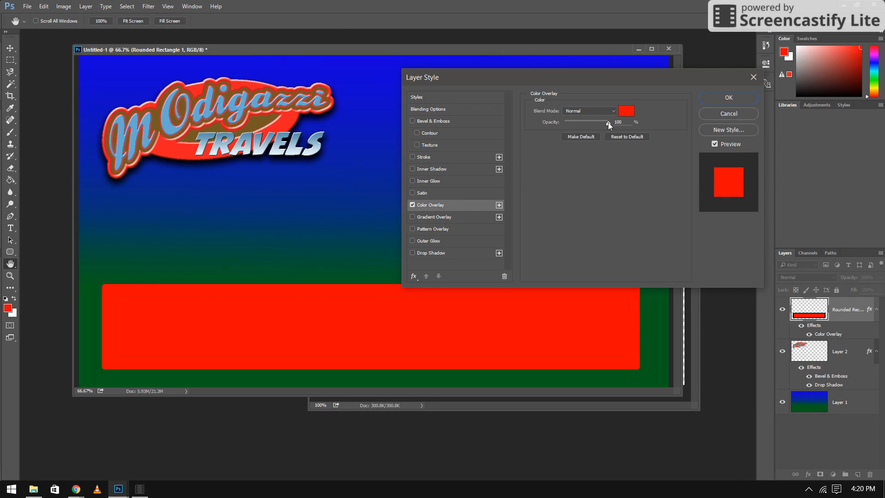
pyautogui.moveTo(607, 126); pyautogui.dragTo(580, 125)
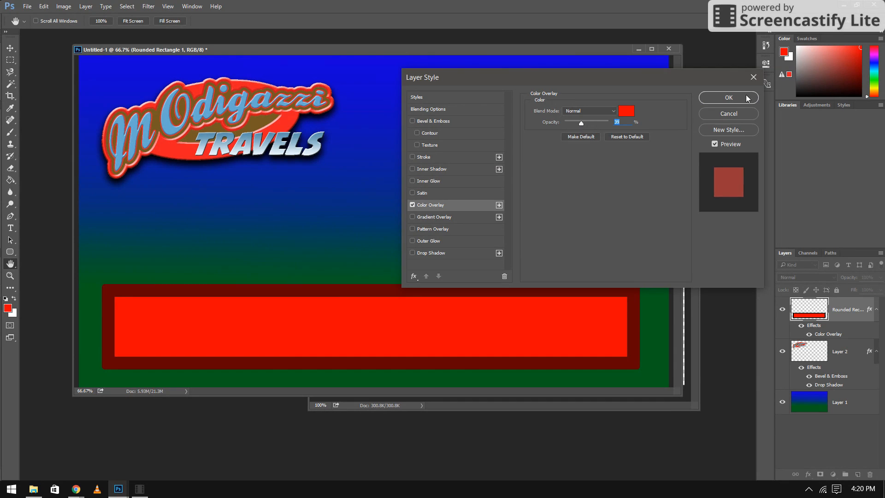
pyautogui.click(728, 98)
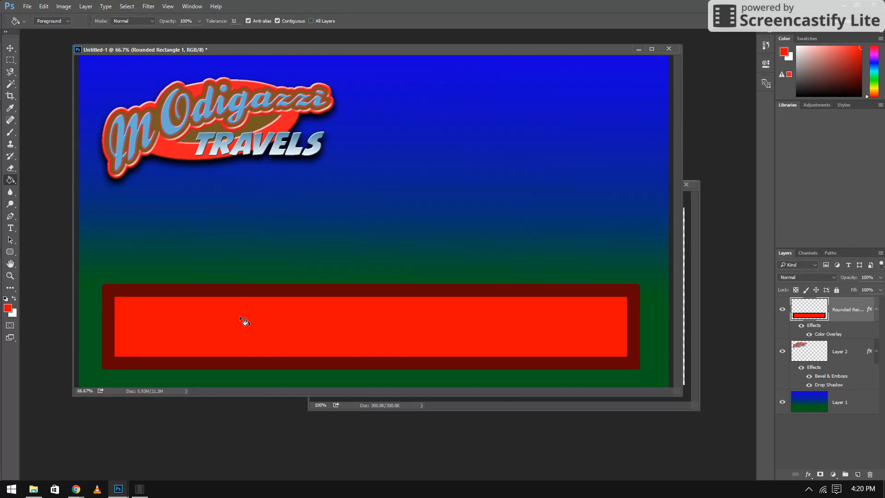
pyautogui.click(28, 6)
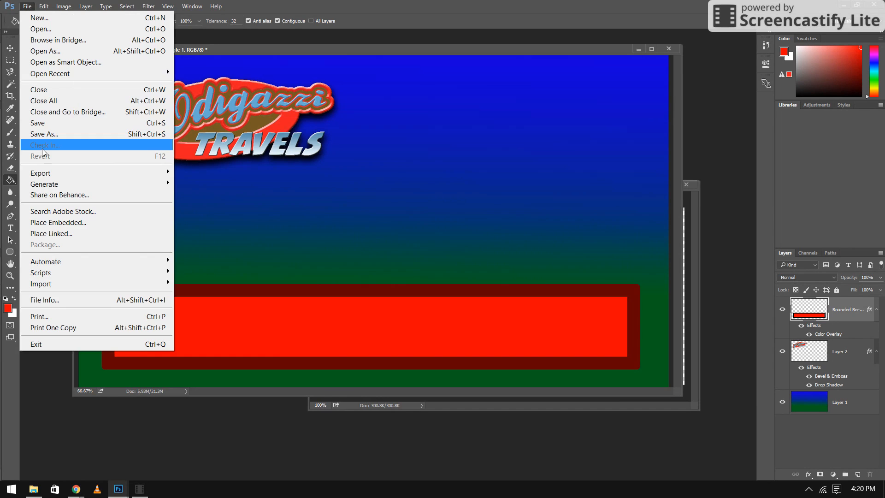
pyautogui.click(43, 134)
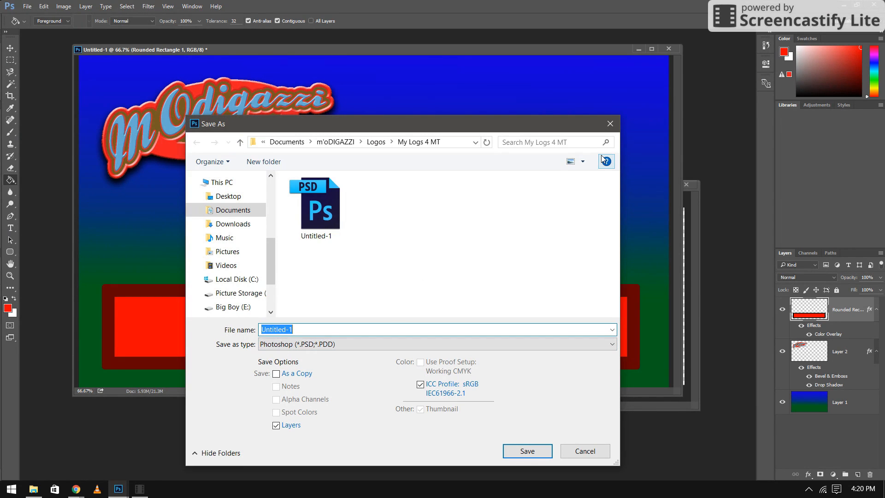
pyautogui.click(611, 124)
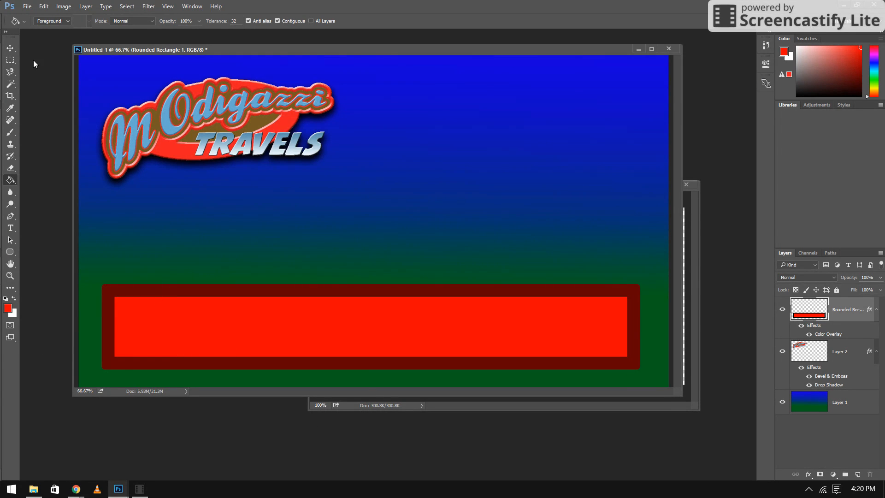
# Open the motorhome photo Snapshot - 3.png from the Pictures folder
pyautogui.click(28, 7)
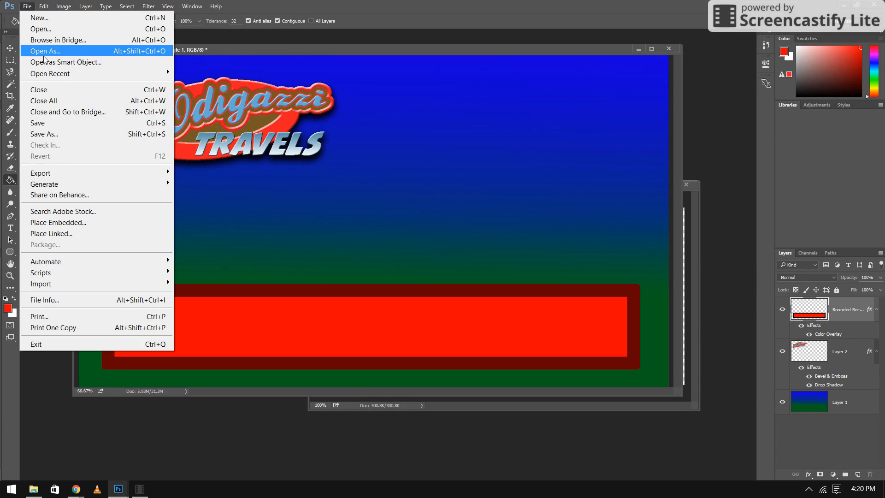
pyautogui.click(40, 29)
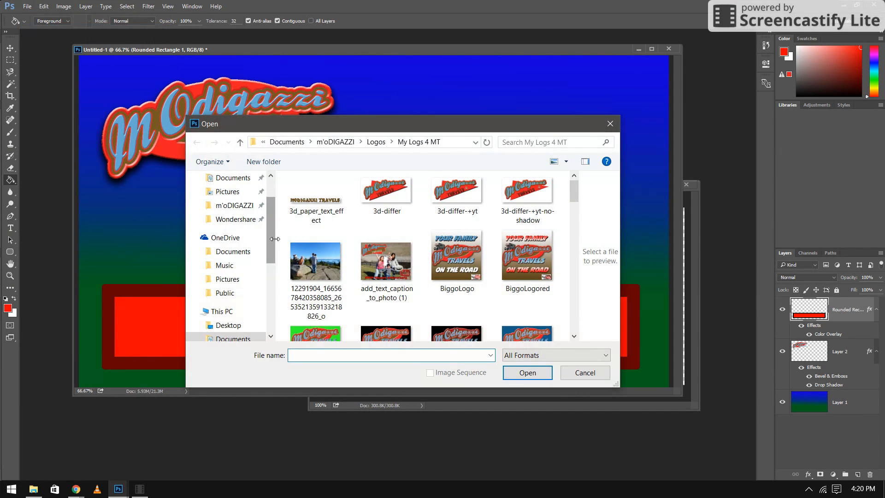
pyautogui.scroll(1, 223, 219)
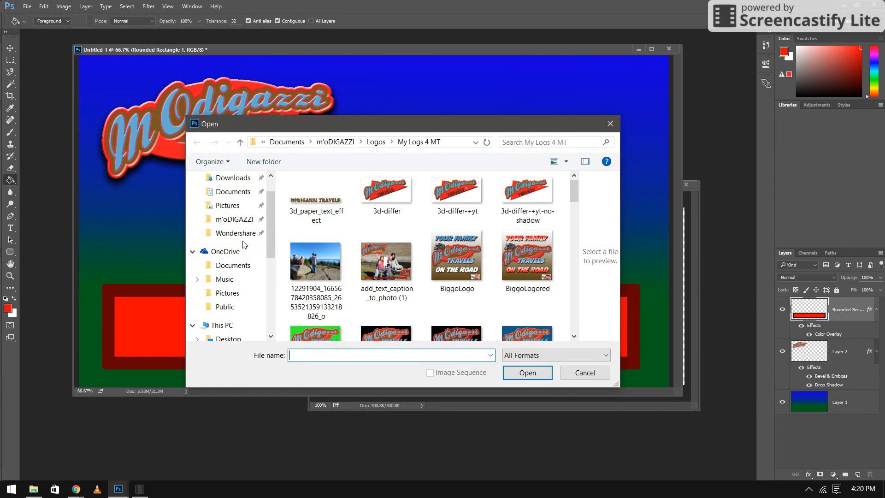
pyautogui.click(227, 208)
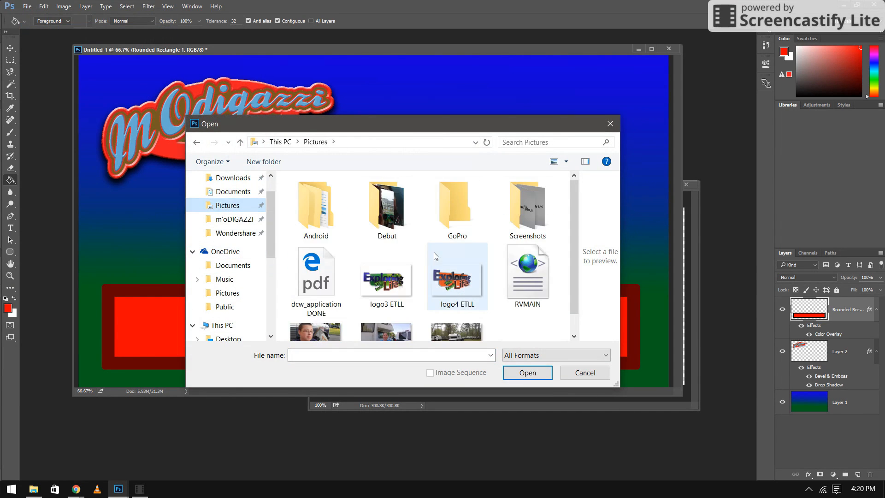
pyautogui.click(451, 336)
pyautogui.click(527, 372)
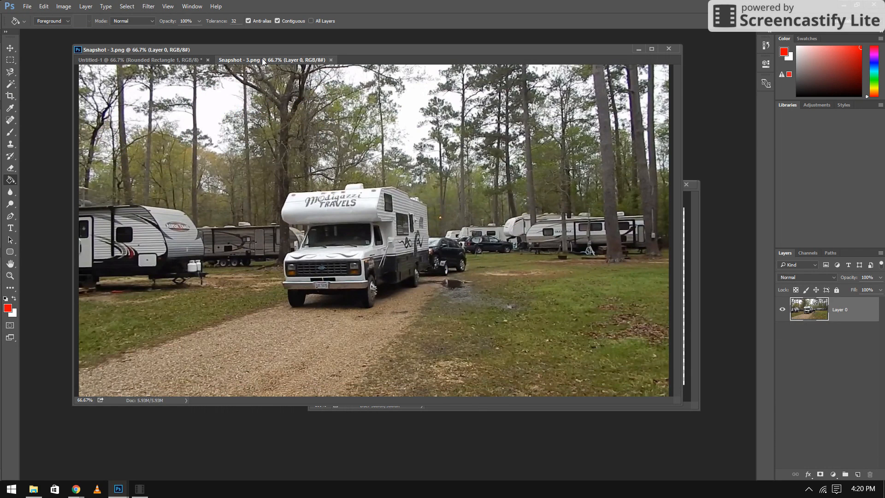
# Float Snapshot - 3.png in its own window and arrange it so the Untitled-1 window stays reachable behind it
pyautogui.moveTo(264, 61); pyautogui.dragTo(53, 104)
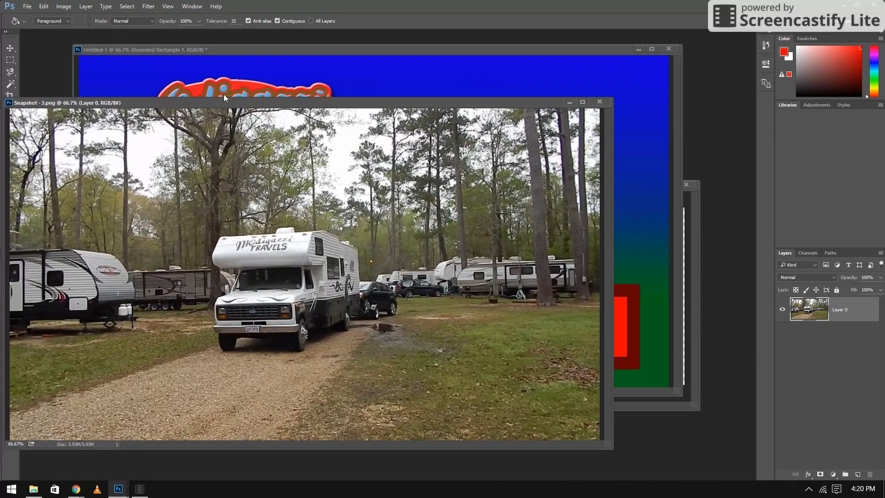
pyautogui.moveTo(111, 102); pyautogui.dragTo(205, 129)
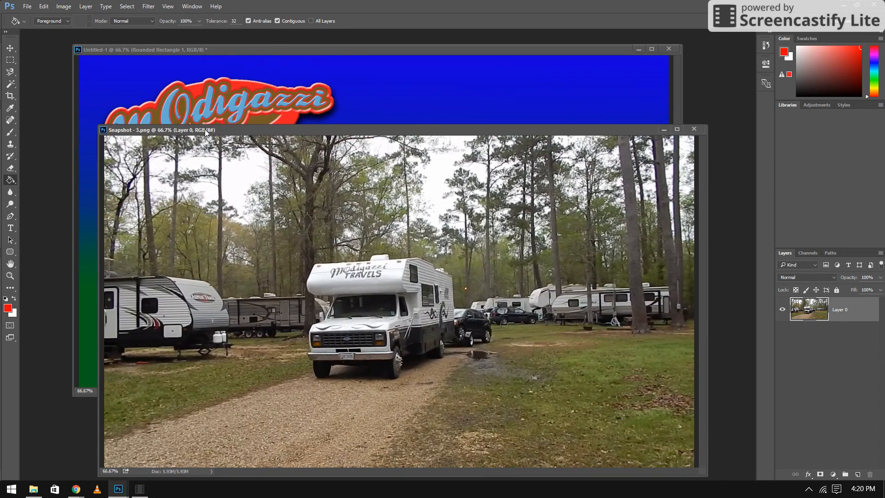
pyautogui.moveTo(270, 48)
pyautogui.mouseDown()
pyautogui.moveTo(243, 91)
pyautogui.moveTo(266, 65)
pyautogui.mouseUp()
pyautogui.click(183, 432)
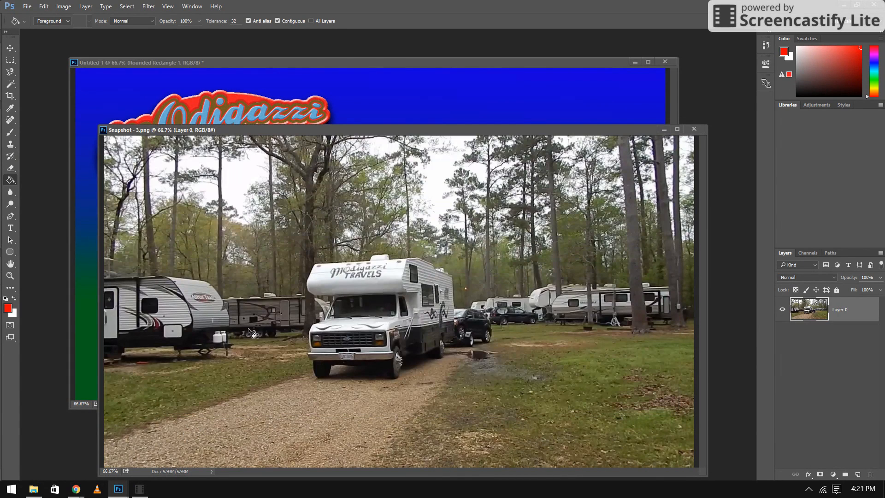
# Copy the entire Snapshot - 3.png photo and paste it into the Untitled-1 document
pyautogui.click(127, 6)
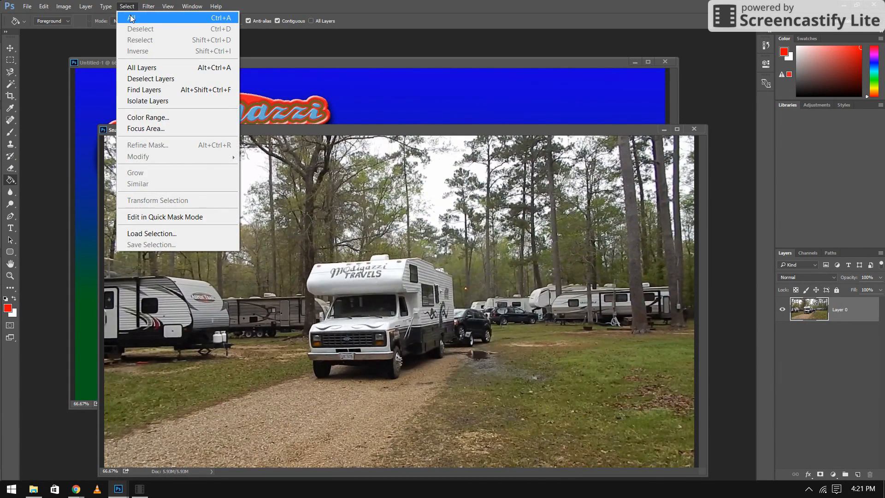
pyautogui.click(133, 17)
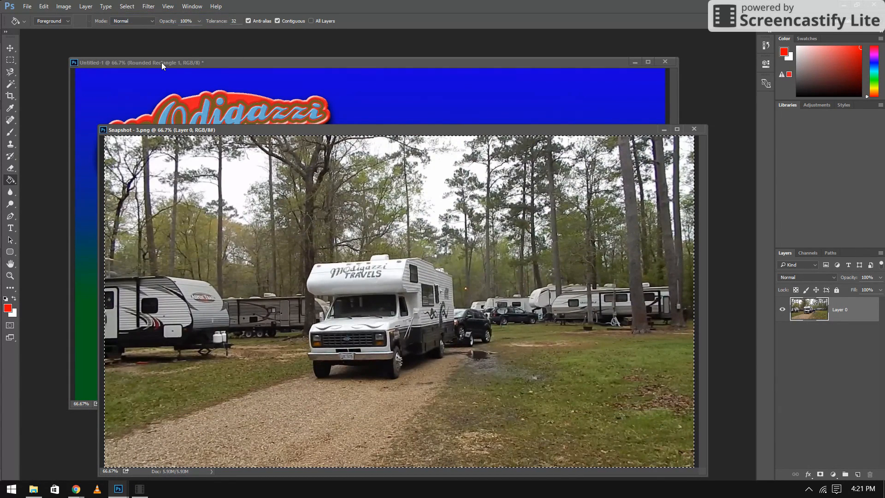
pyautogui.click(43, 7)
pyautogui.click(52, 85)
pyautogui.click(227, 65)
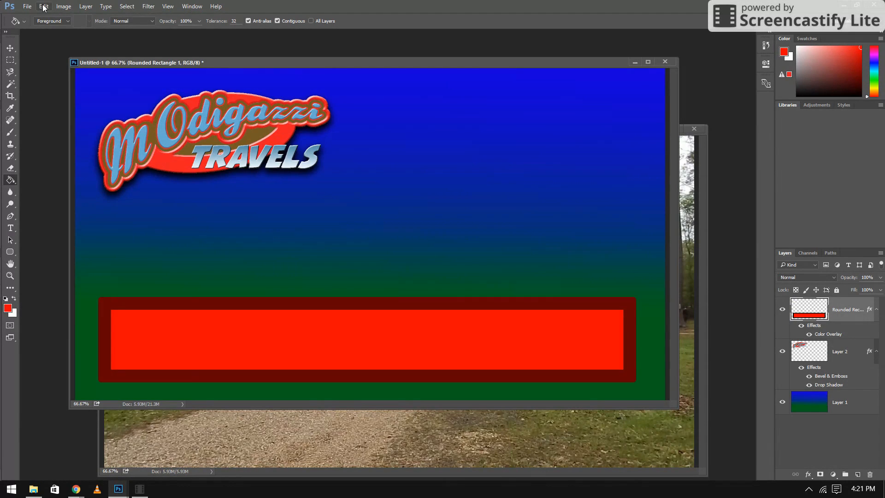
pyautogui.click(43, 6)
pyautogui.click(54, 107)
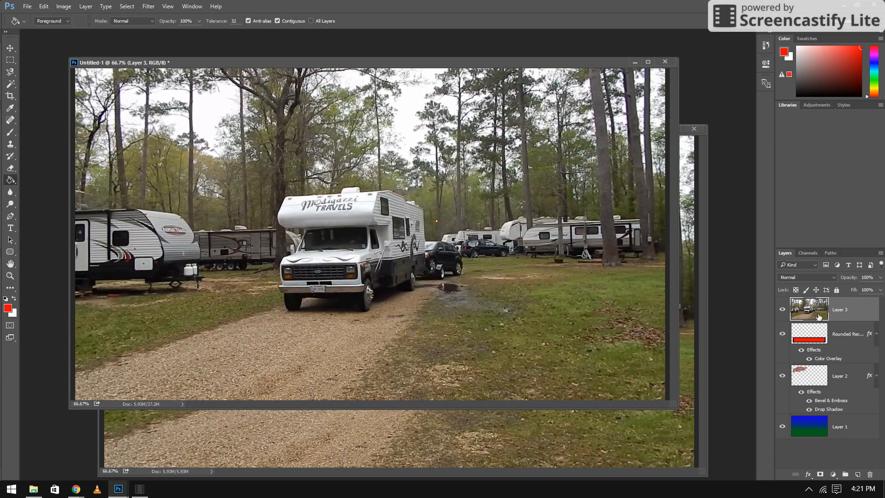
# Move the pasted photo layer directly above the gradient layer and minimize the Snapshot - 3.png window
pyautogui.moveTo(809, 312); pyautogui.dragTo(816, 414)
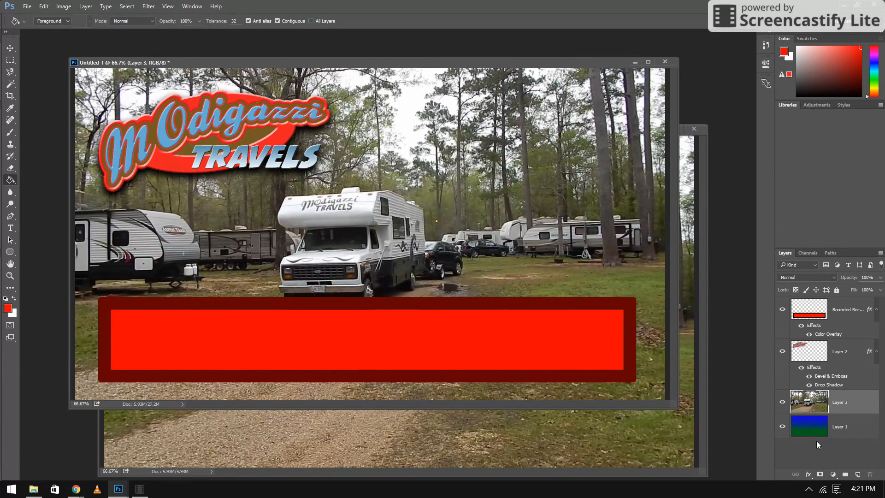
pyautogui.click(694, 149)
pyautogui.click(664, 131)
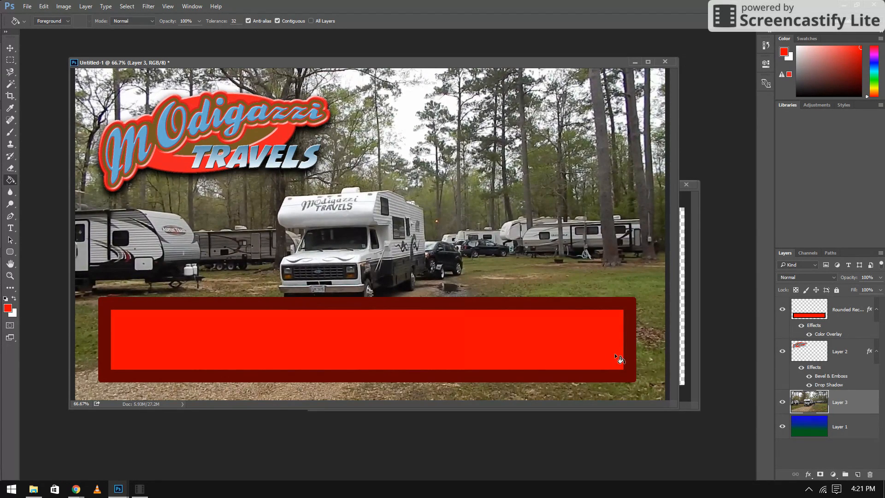
# Add the text Full on the red banner and set its colour to green 3dfb02
pyautogui.click(11, 227)
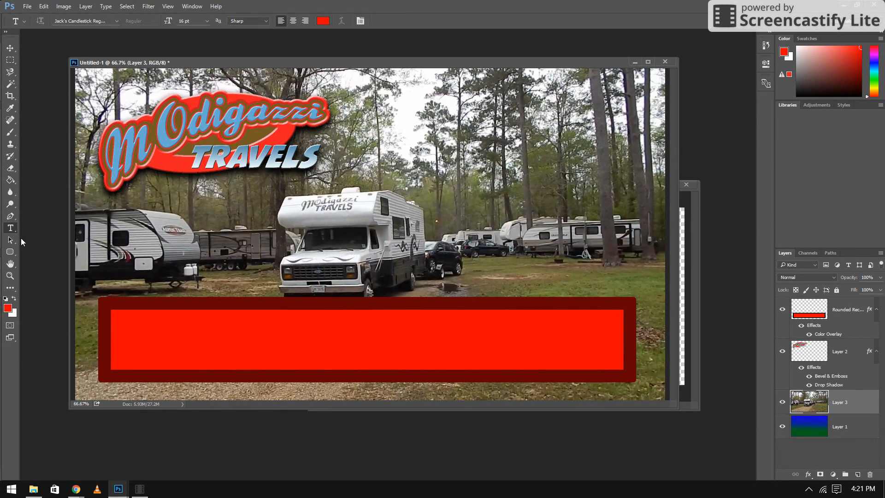
pyautogui.click(123, 342)
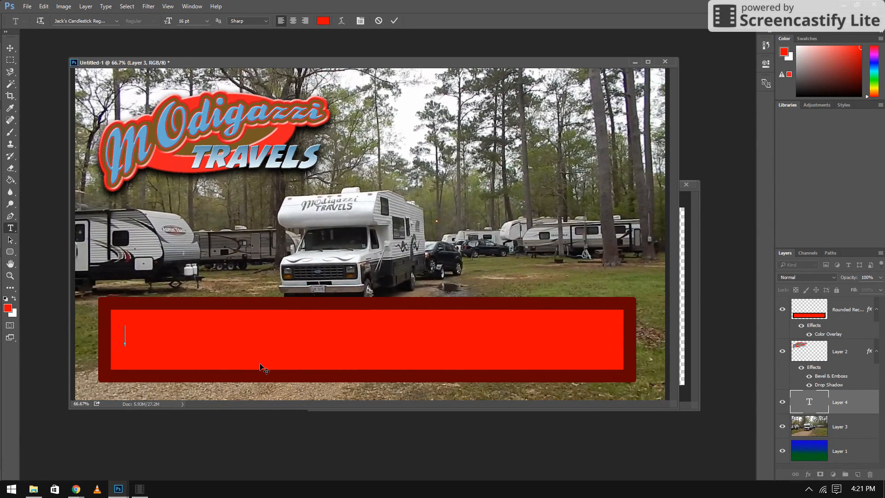
pyautogui.write('RV')
pyautogui.moveTo(172, 336); pyautogui.dragTo(123, 341)
pyautogui.click(323, 21)
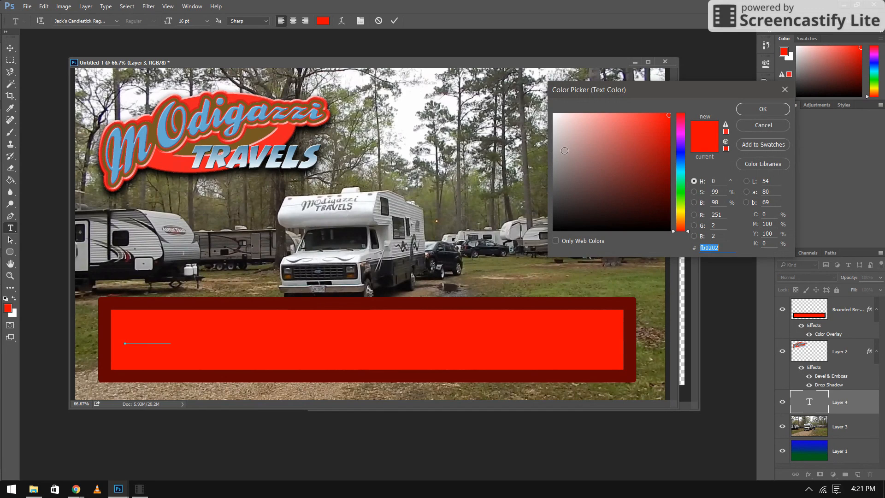
pyautogui.click(681, 196)
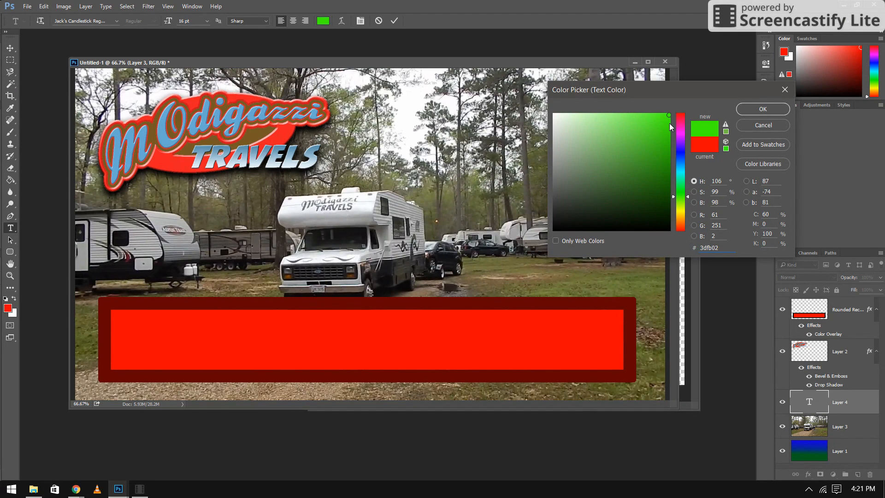
pyautogui.click(767, 109)
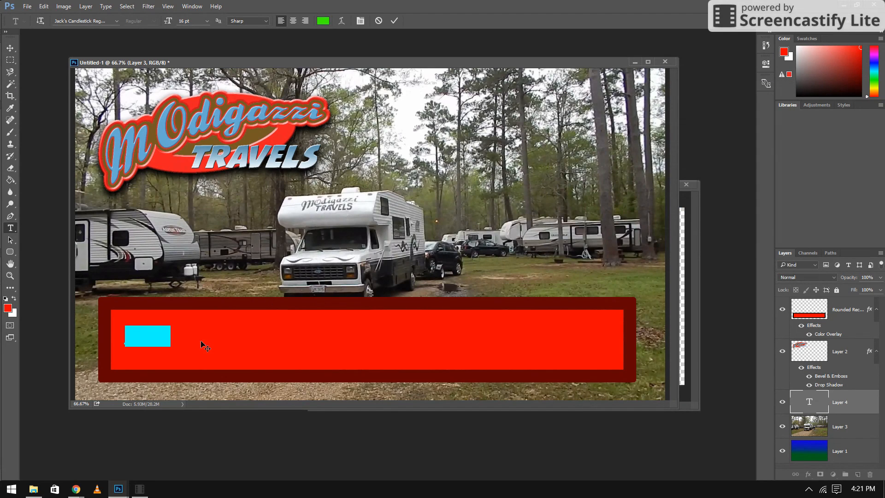
# Move the green text layer to the top of the layer stack, above the rounded rectangle layer
pyautogui.click(170, 340)
pyautogui.moveTo(170, 341); pyautogui.dragTo(108, 340)
pyautogui.moveTo(817, 404); pyautogui.dragTo(815, 309)
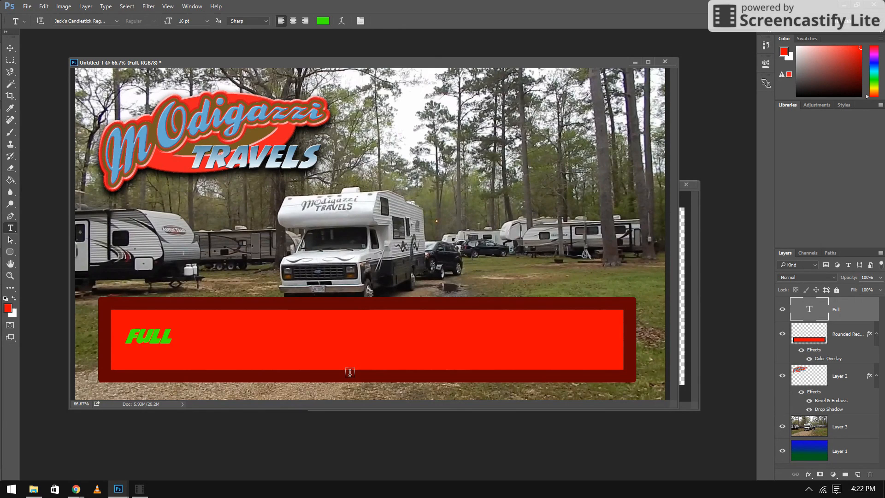
pyautogui.click(171, 335)
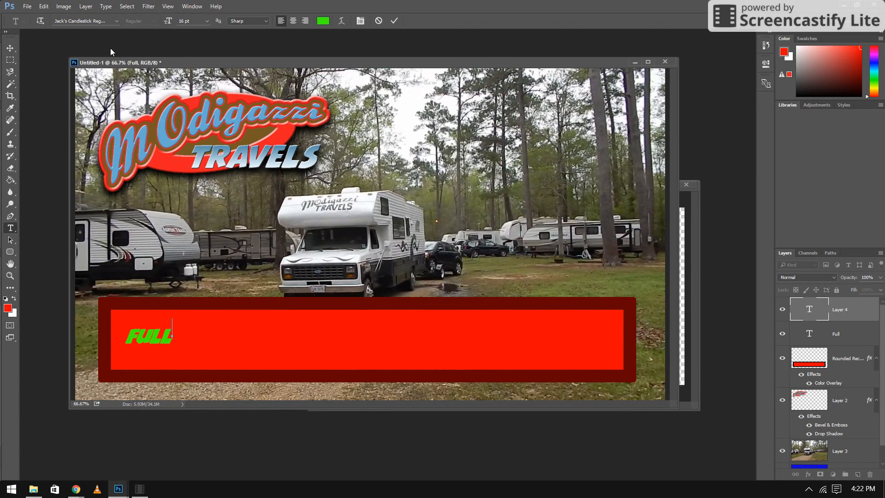
pyautogui.click(44, 7)
pyautogui.click(55, 18)
# Extend the Full text layer so the banner caption reads FULLTIME RV FAMILY
pyautogui.click(822, 316)
pyautogui.doubleClick(825, 339)
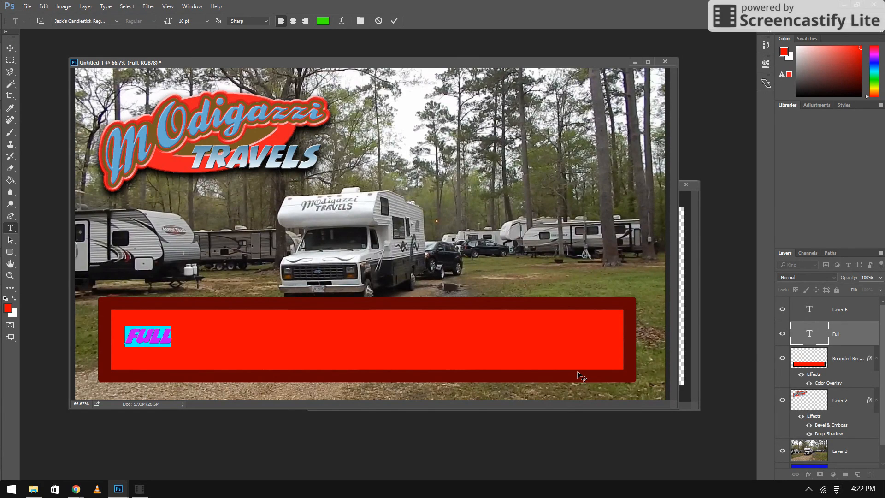
pyautogui.press('Right')
pyautogui.write('TI')
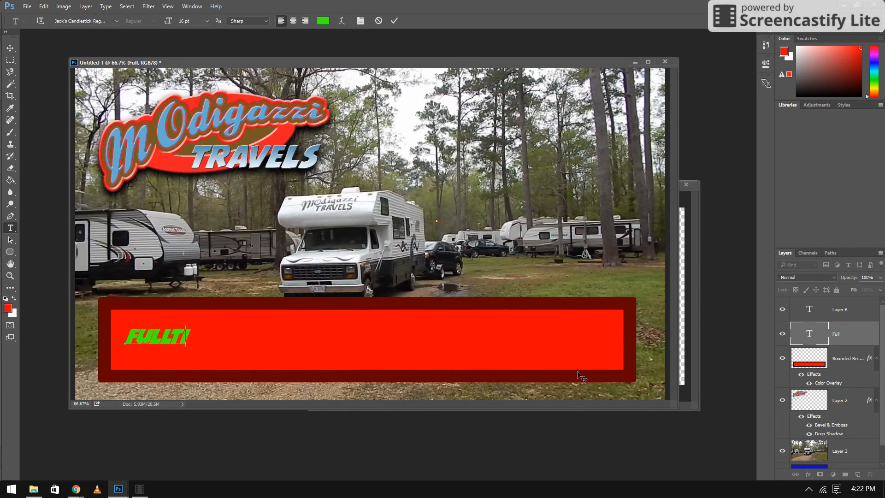
pyautogui.write('ME RV')
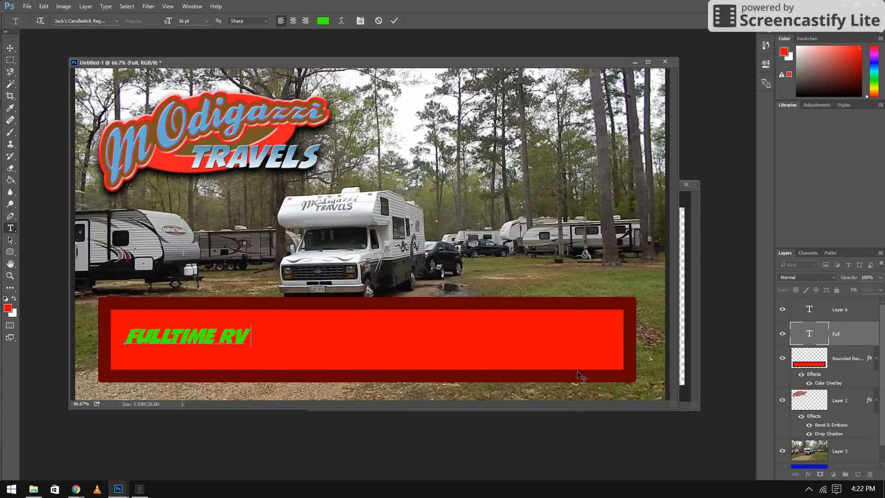
pyautogui.write(' FAMILY')
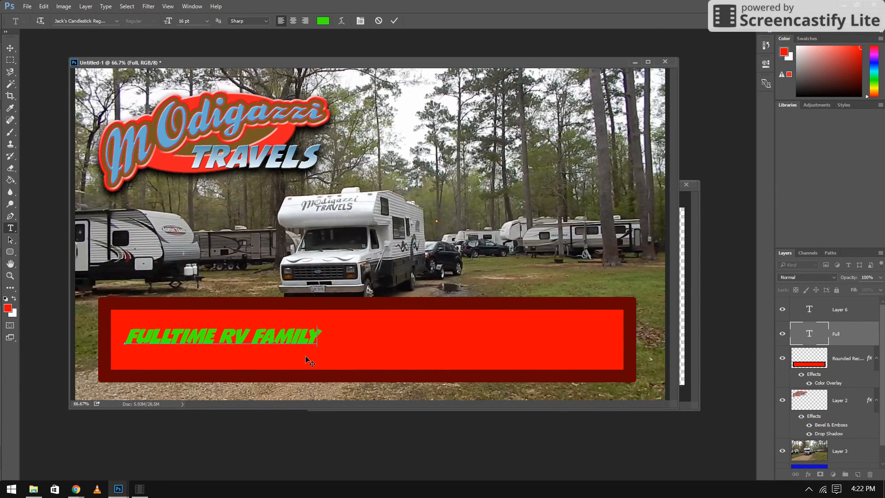
# Set the caption's font size to 36 pt and centre the caption inside the red banner
pyautogui.moveTo(322, 335); pyautogui.dragTo(120, 332)
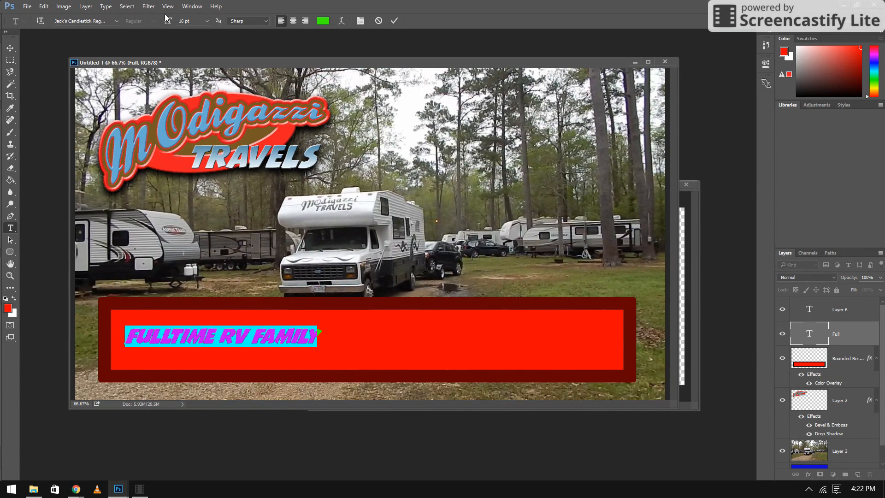
pyautogui.click(206, 22)
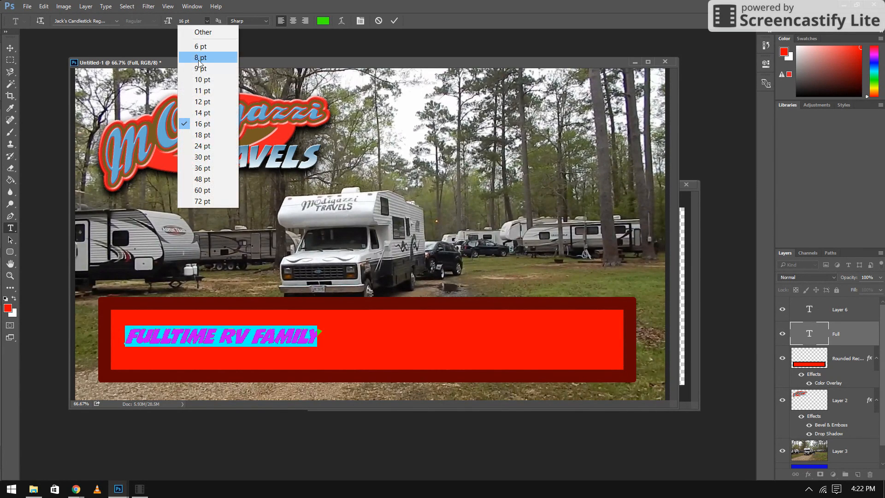
pyautogui.click(206, 146)
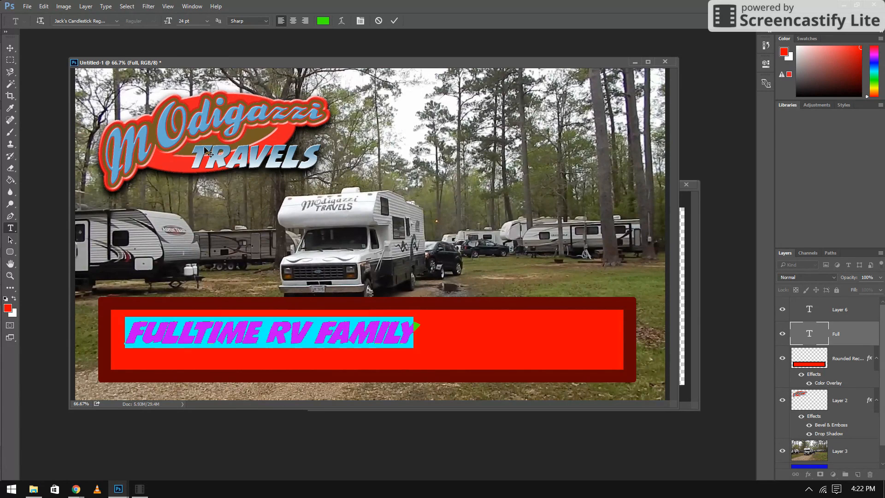
pyautogui.click(206, 21)
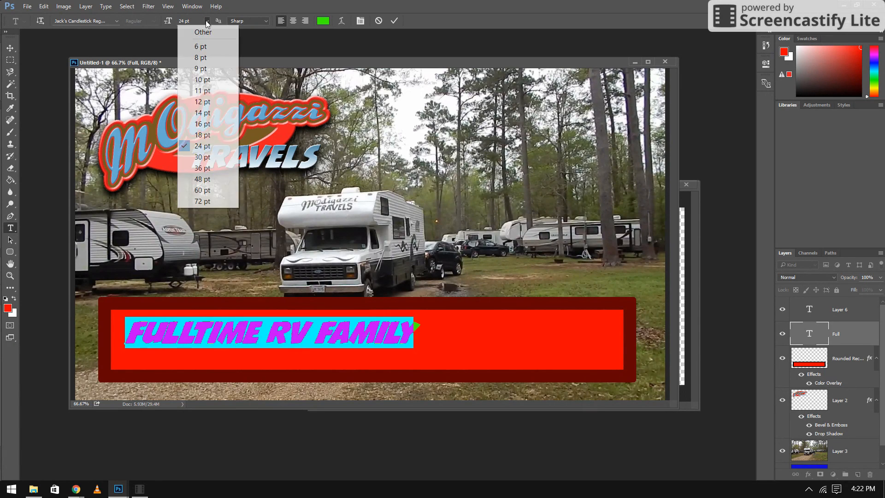
pyautogui.click(208, 170)
pyautogui.moveTo(352, 301); pyautogui.dragTo(372, 313)
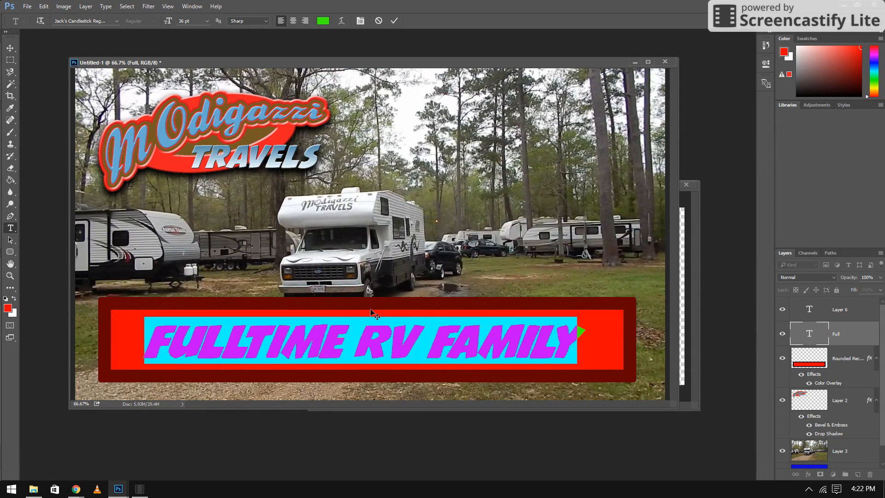
pyautogui.click(578, 338)
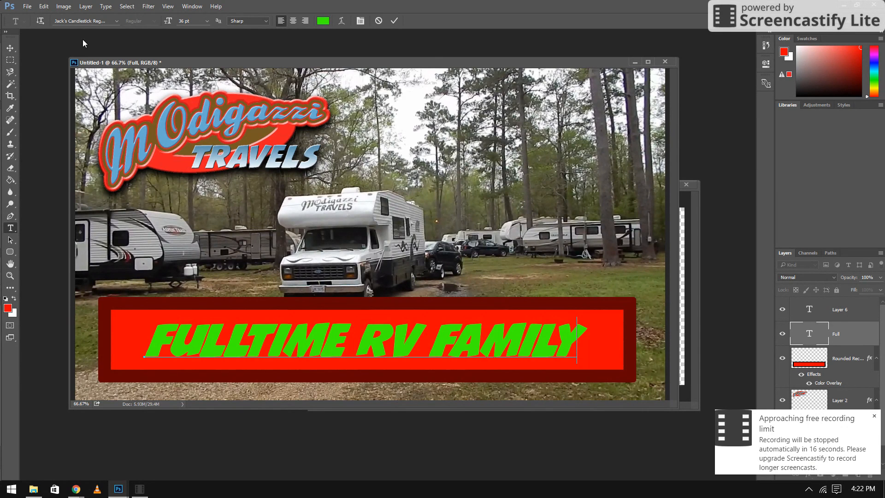
# Merge the caption layer down into the rounded rectangle layer and flatten the image
pyautogui.click(85, 6)
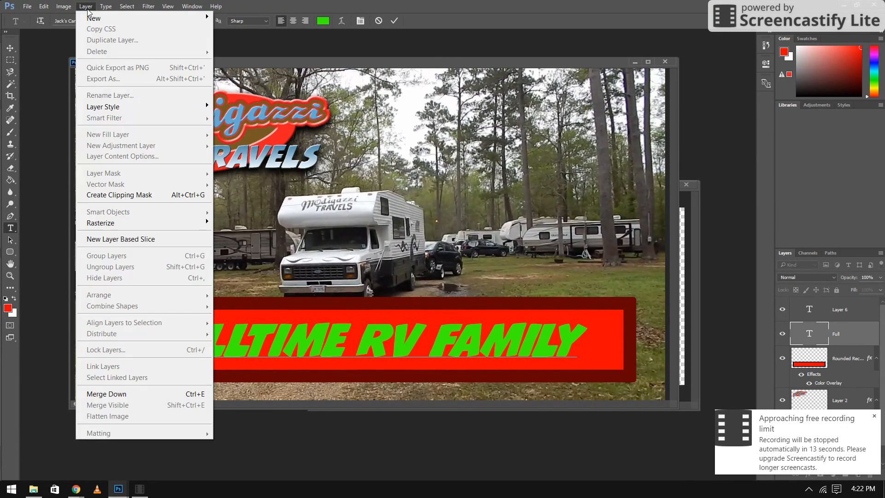
pyautogui.click(109, 394)
pyautogui.click(85, 7)
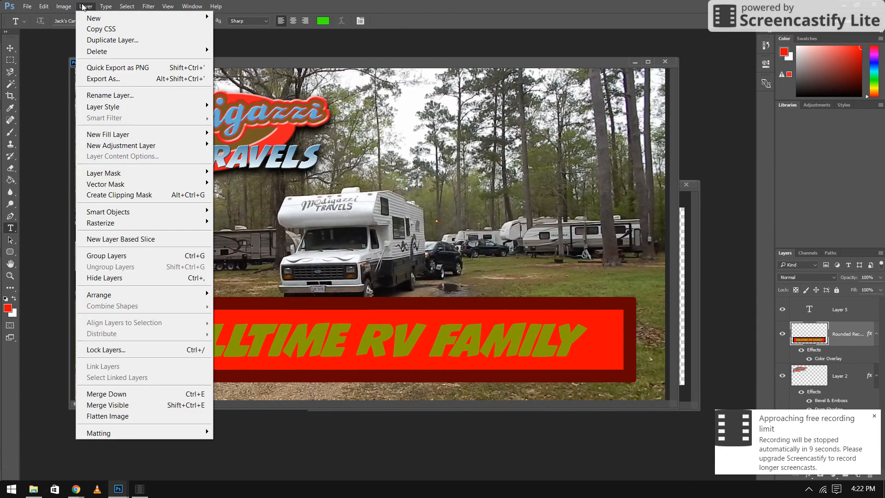
pyautogui.click(109, 416)
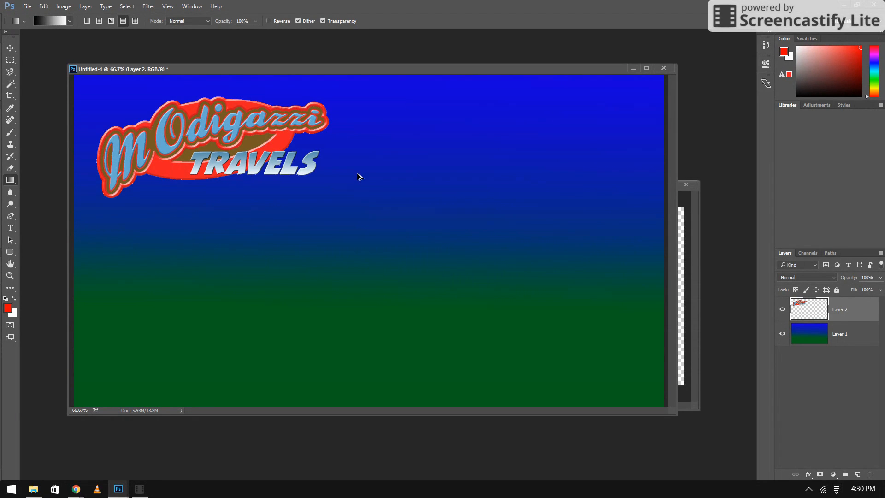
# Step back through the history until Untitled-1 holds only an empty Layer 1
pyautogui.hotkey('ctrl', 'alt', 'z')
pyautogui.hotkey('ctrl', 'alt', 'z')
pyautogui.hotkey('ctrl', 'alt', 'z')
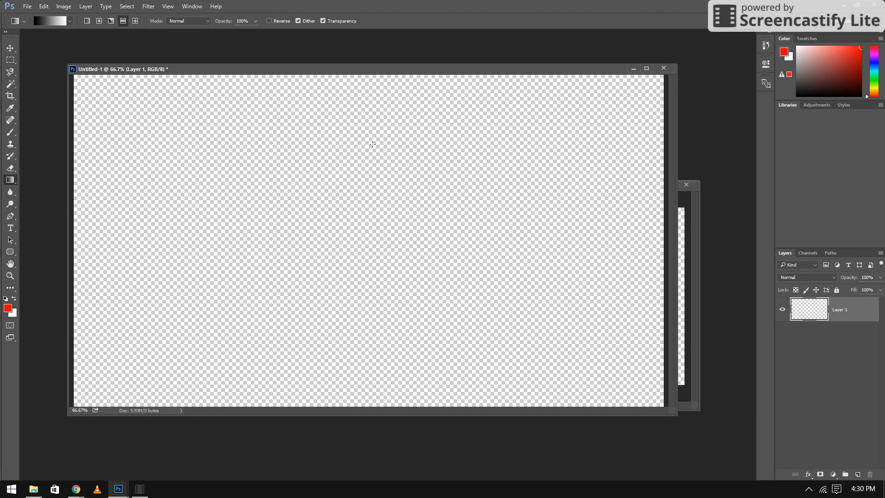
# Try a vertical gradient from black at the canvas's upper edge to white at its lower edge, and undo it
pyautogui.moveTo(361, 75); pyautogui.dragTo(361, 406)
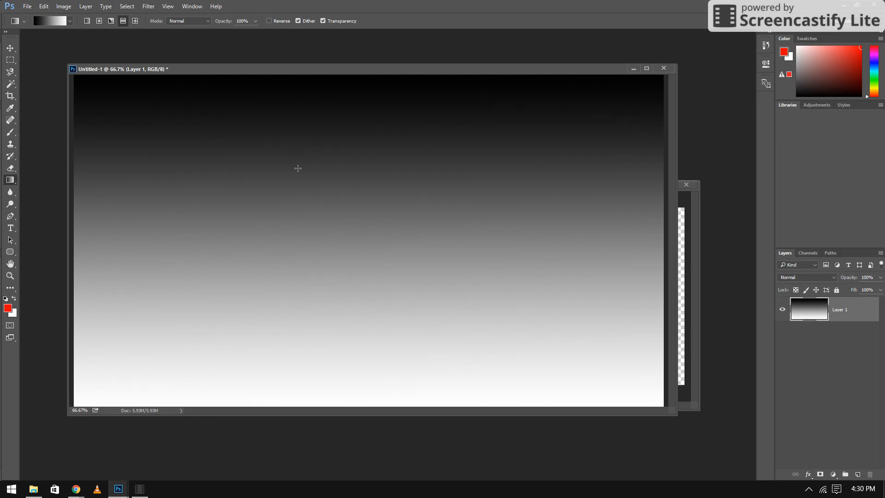
pyautogui.click(46, 6)
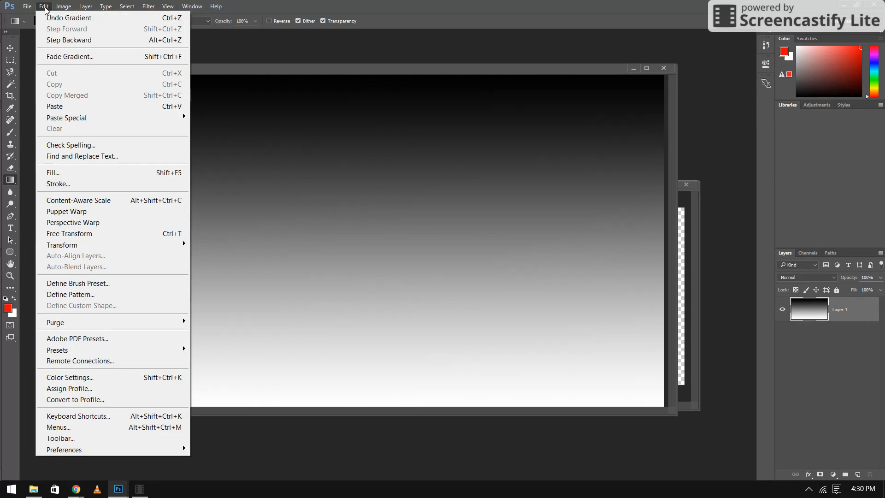
pyautogui.click(55, 19)
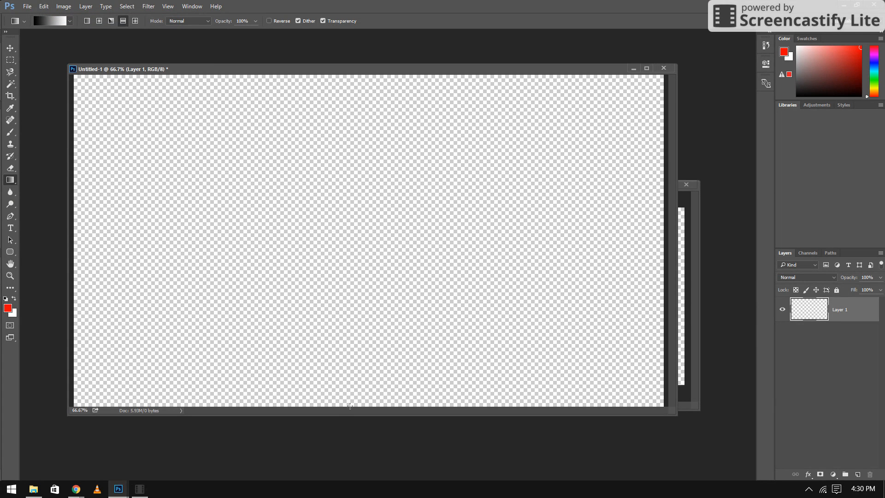
# Fill Layer 1 with a vertical gradient from black at the canvas's lower edge to white at its upper edge
pyautogui.moveTo(351, 378); pyautogui.dragTo(352, 74)
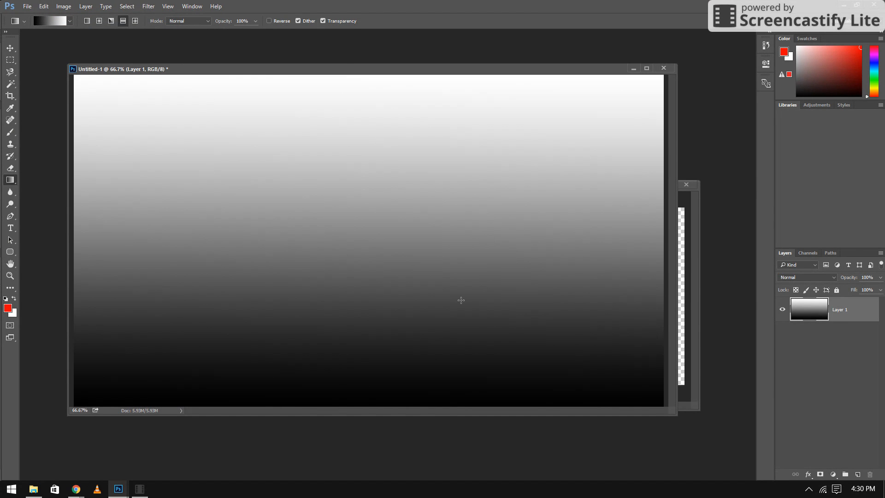
# Copy the entire logo image from the Large-New-Logo.gif document
pyautogui.click(695, 219)
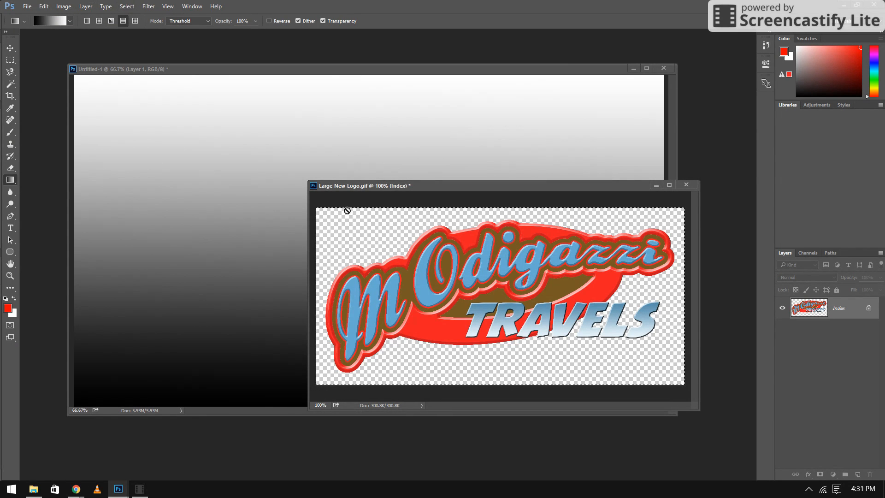
pyautogui.click(126, 7)
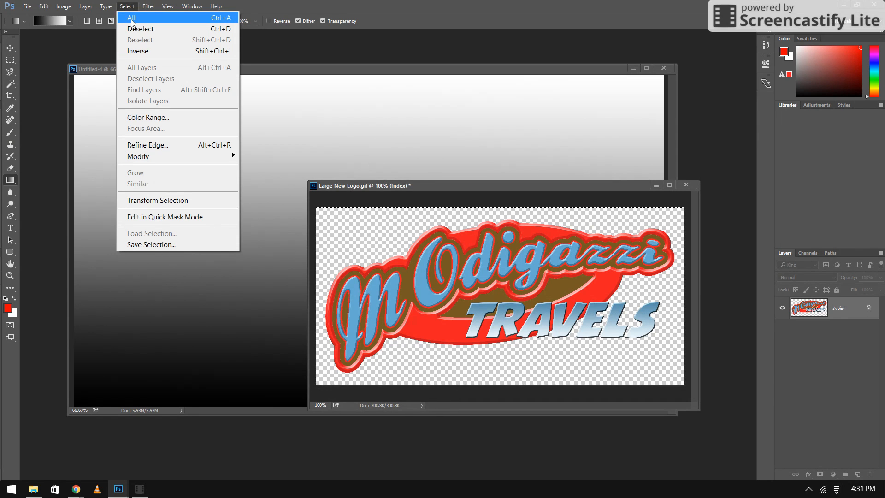
pyautogui.click(130, 17)
pyautogui.click(44, 6)
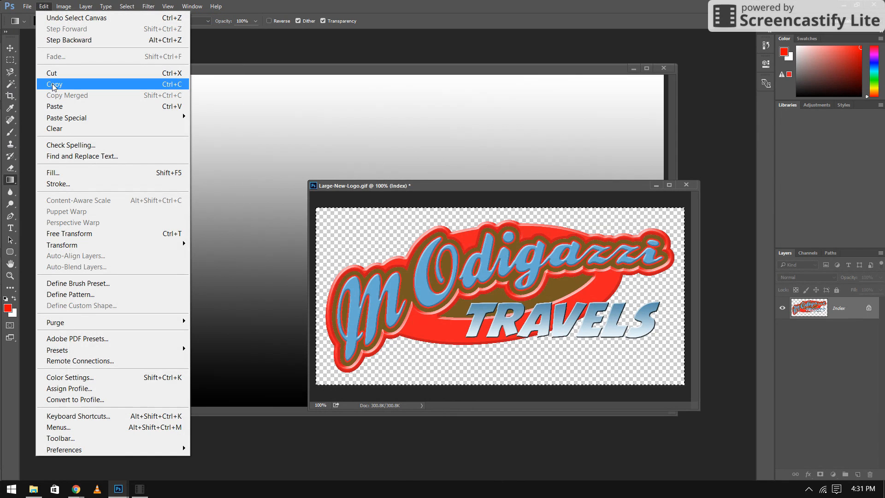
pyautogui.click(92, 81)
# Paste the logo into Untitled-1 and move it to the canvas's upper-left corner
pyautogui.click(185, 67)
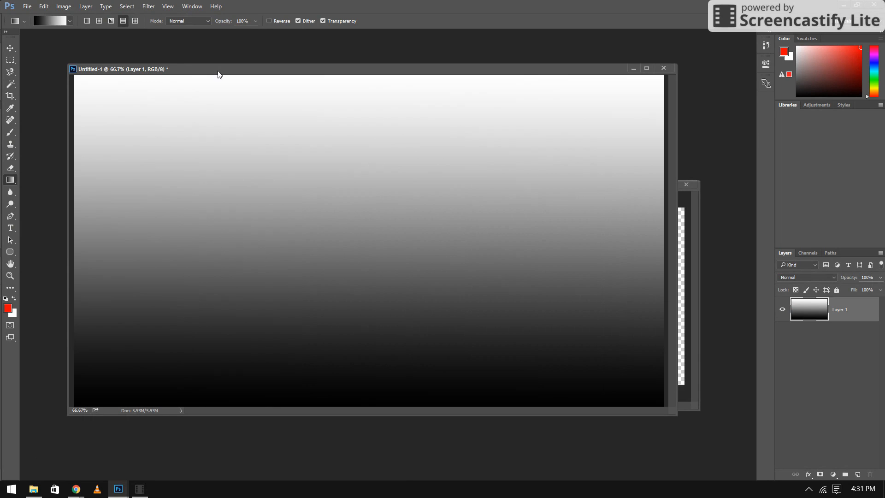
pyautogui.click(43, 6)
pyautogui.click(61, 106)
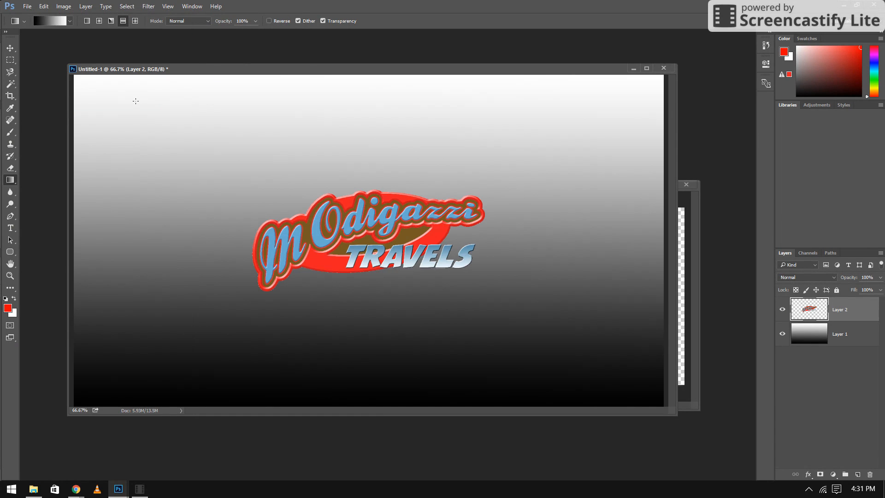
pyautogui.click(10, 48)
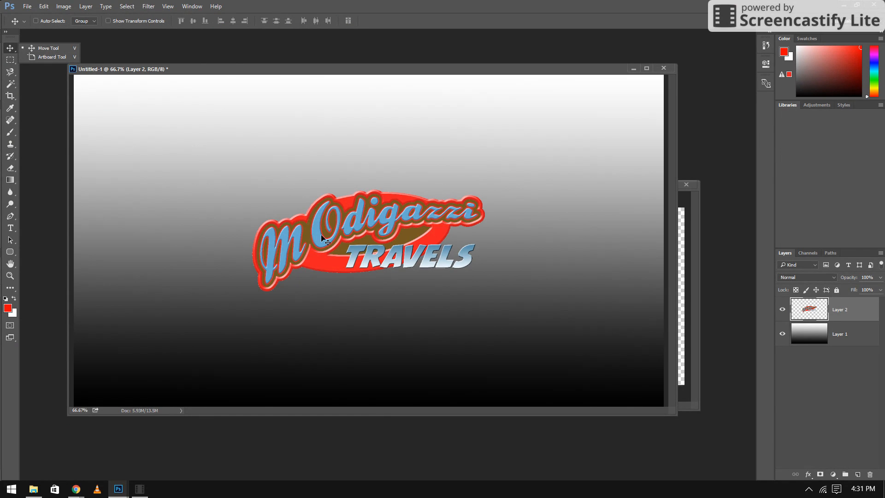
pyautogui.moveTo(325, 240); pyautogui.dragTo(168, 152)
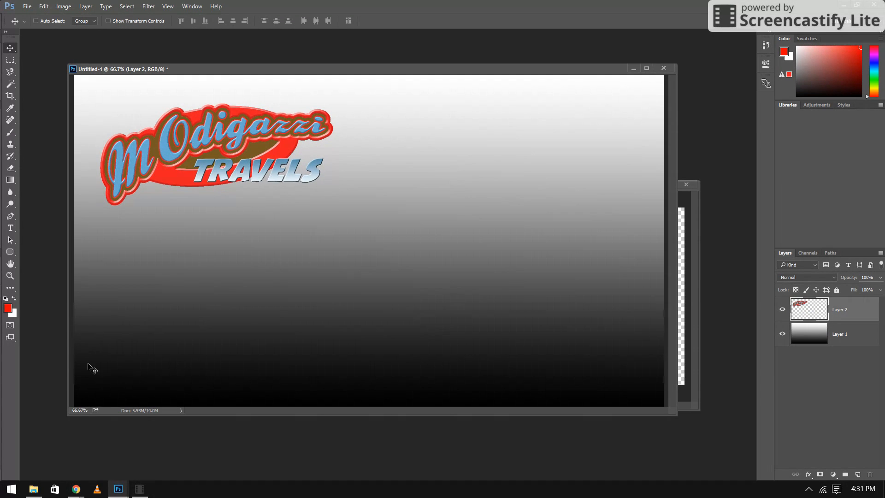
# Draw a black-filled rounded rectangle about 1784 × 320 px with a 10 px corner radius across the lower part of the canvas
pyautogui.click(11, 253)
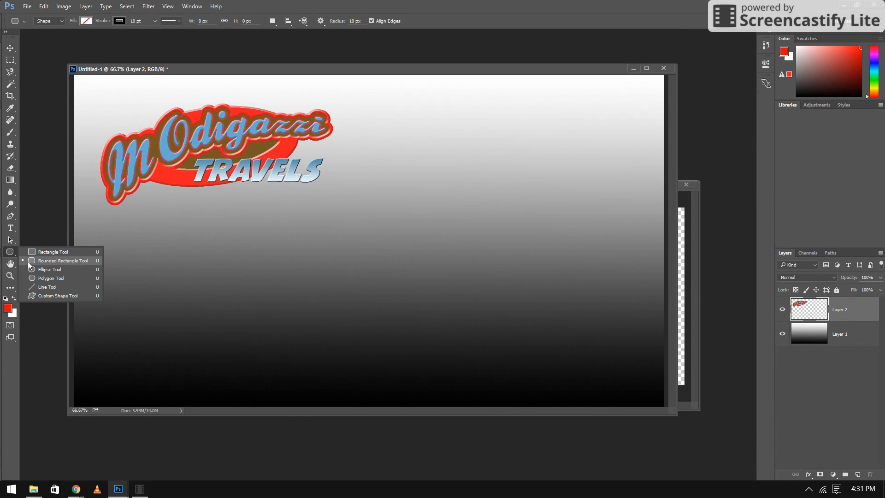
pyautogui.click(120, 21)
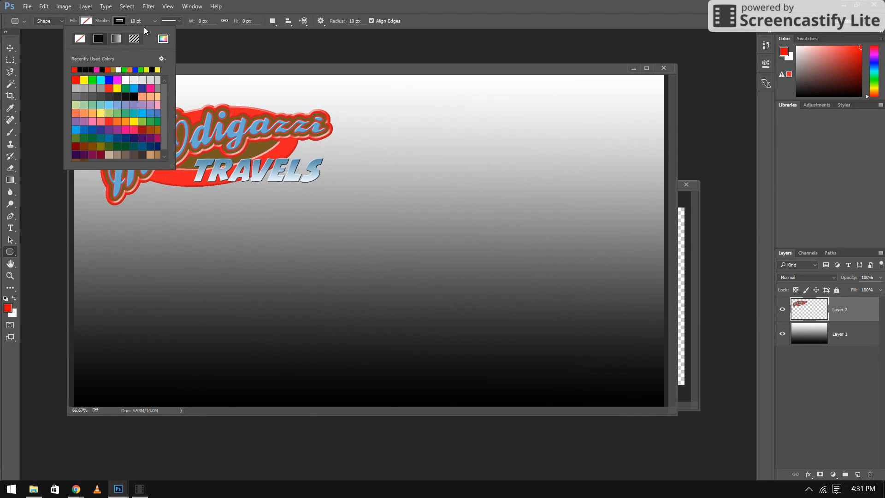
pyautogui.click(86, 22)
pyautogui.click(66, 40)
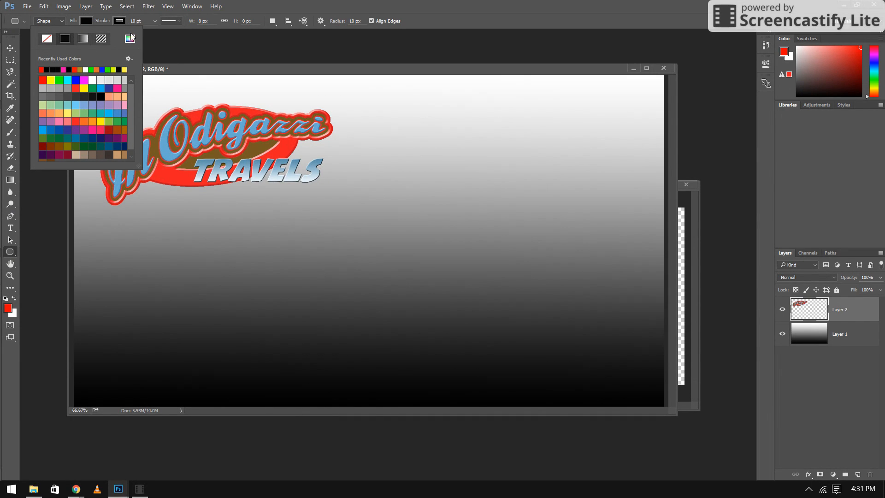
pyautogui.click(120, 21)
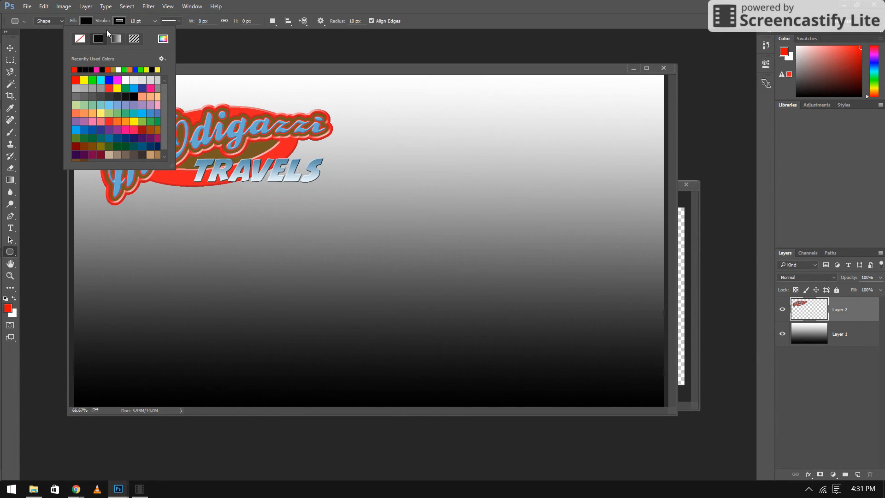
pyautogui.click(87, 22)
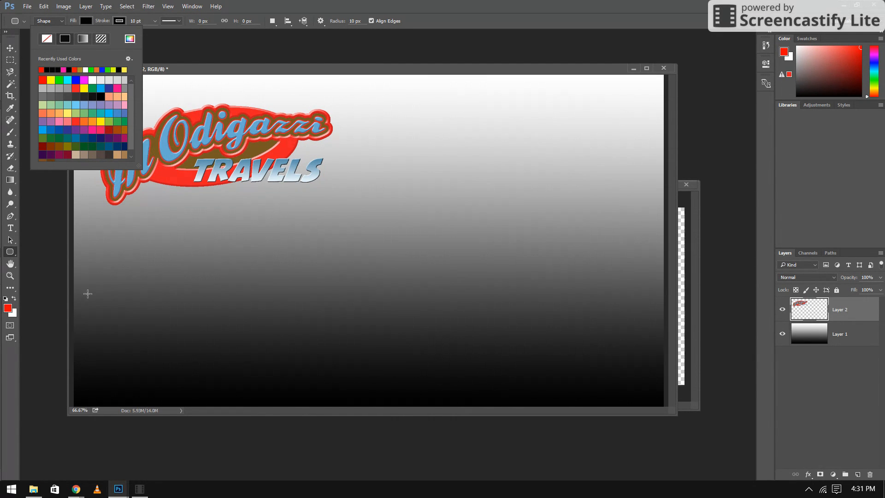
pyautogui.moveTo(95, 287); pyautogui.dragTo(642, 384)
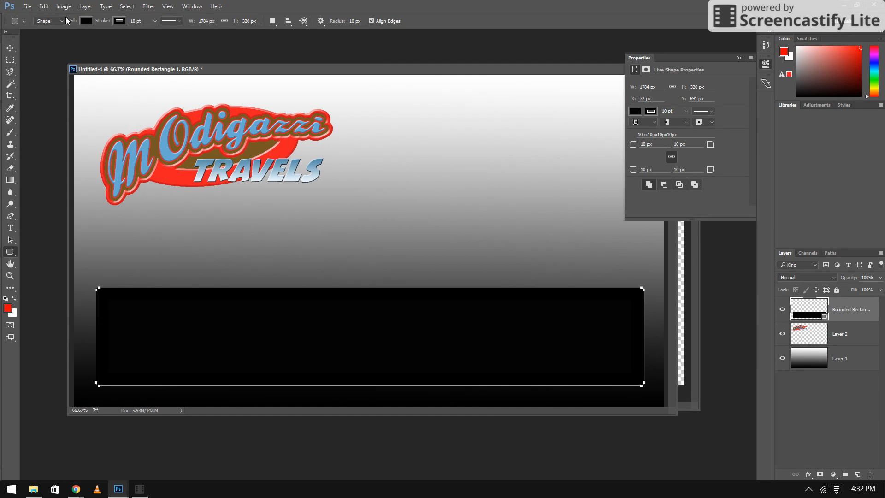
# Change both the fill and the stroke of the rounded rectangle to yellow
pyautogui.click(85, 20)
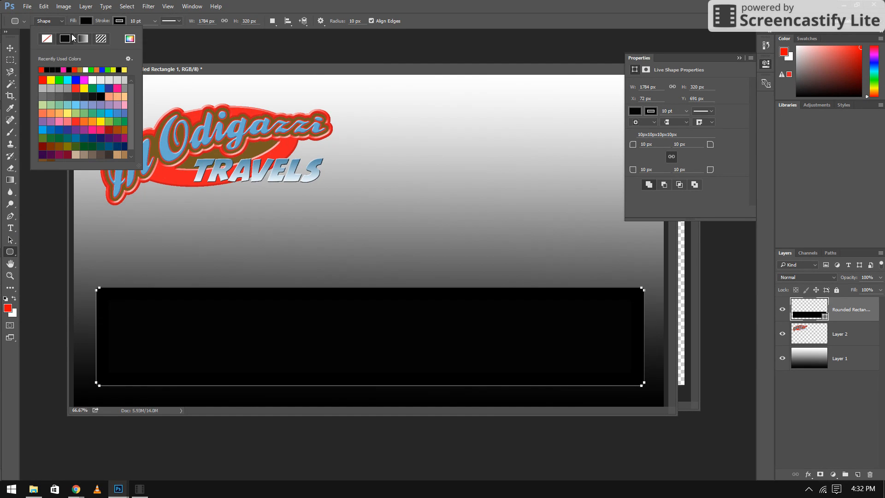
pyautogui.click(51, 80)
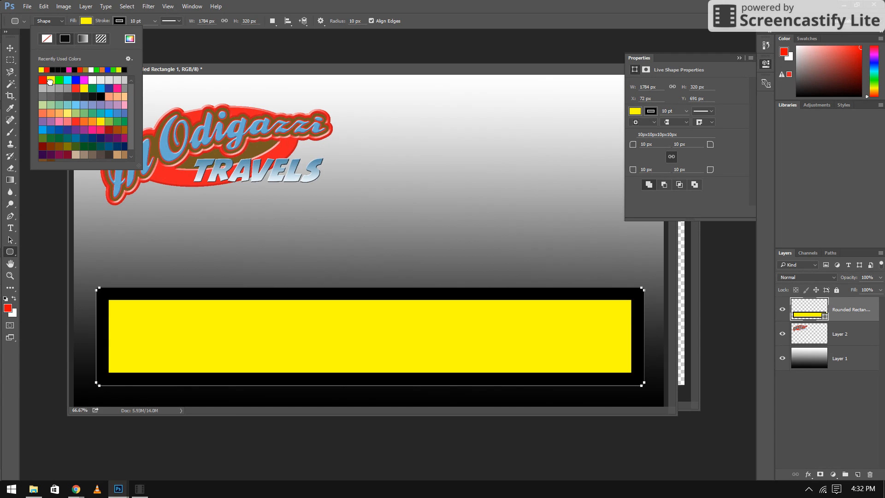
pyautogui.click(120, 20)
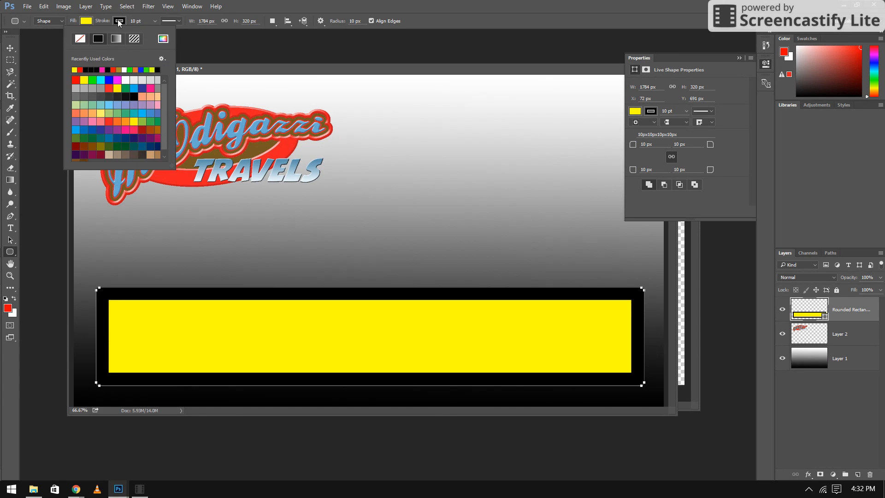
pyautogui.click(74, 70)
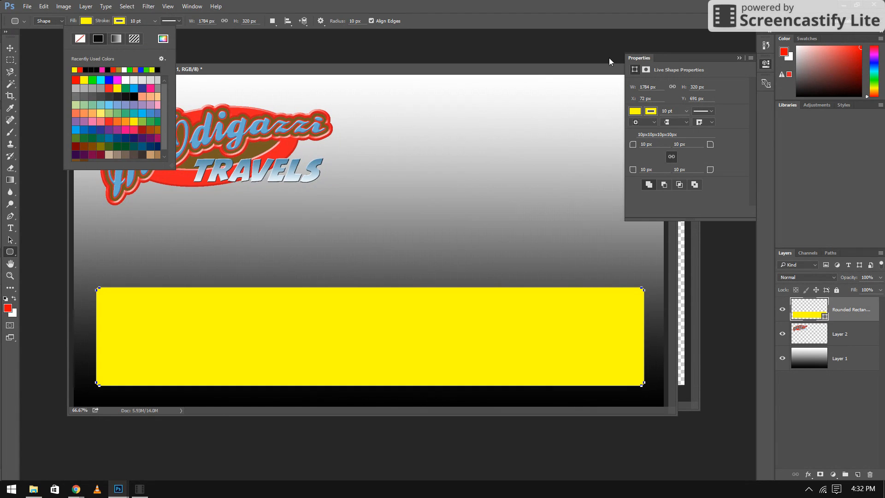
pyautogui.click(557, 48)
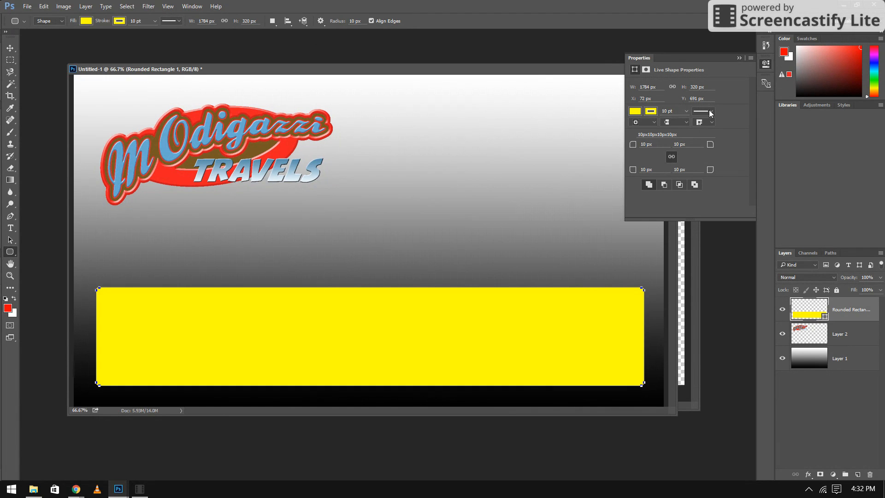
pyautogui.click(739, 58)
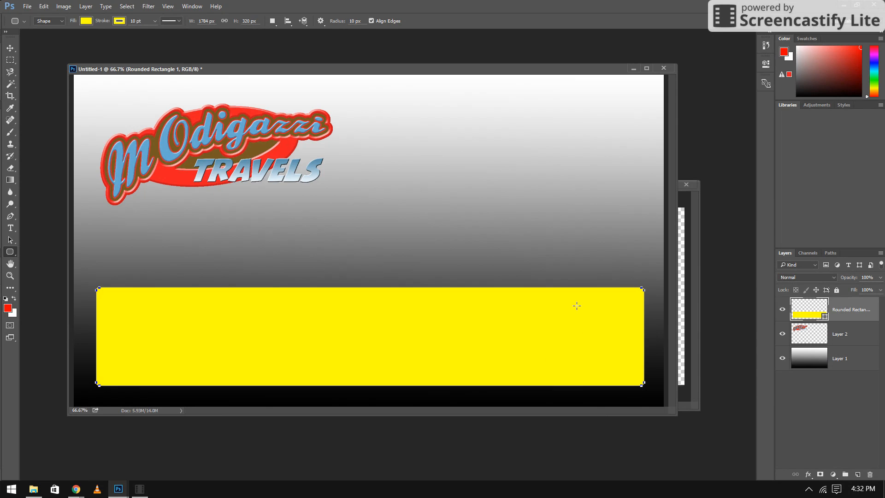
pyautogui.rightClick(839, 312)
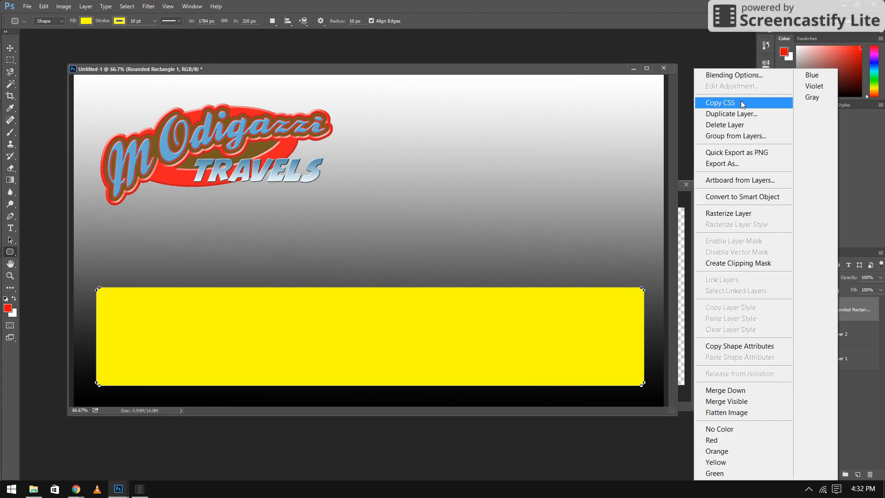
pyautogui.click(734, 75)
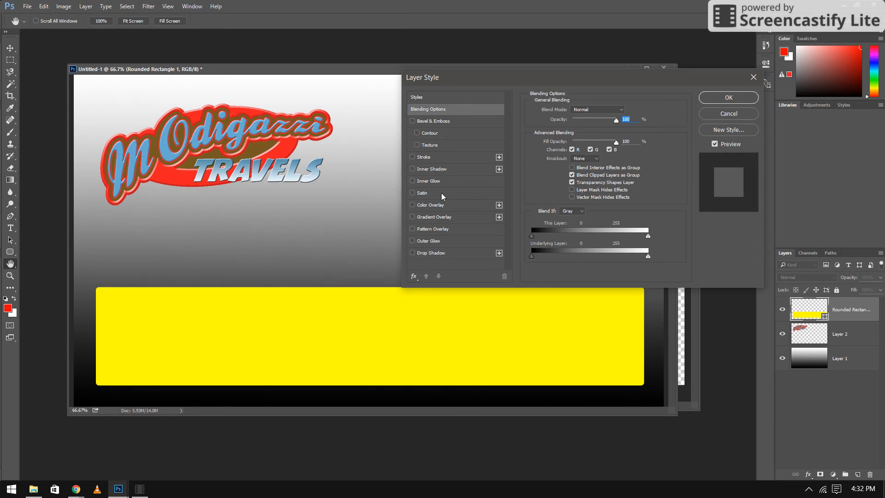
pyautogui.click(413, 205)
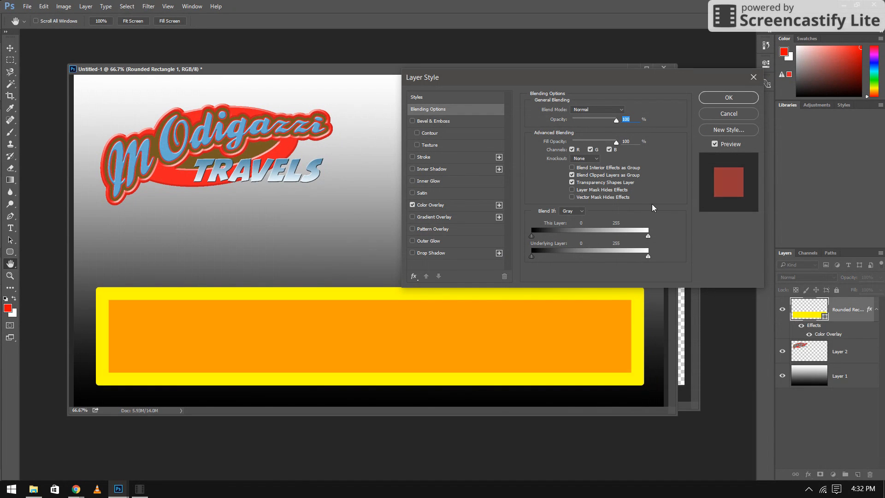
pyautogui.click(412, 205)
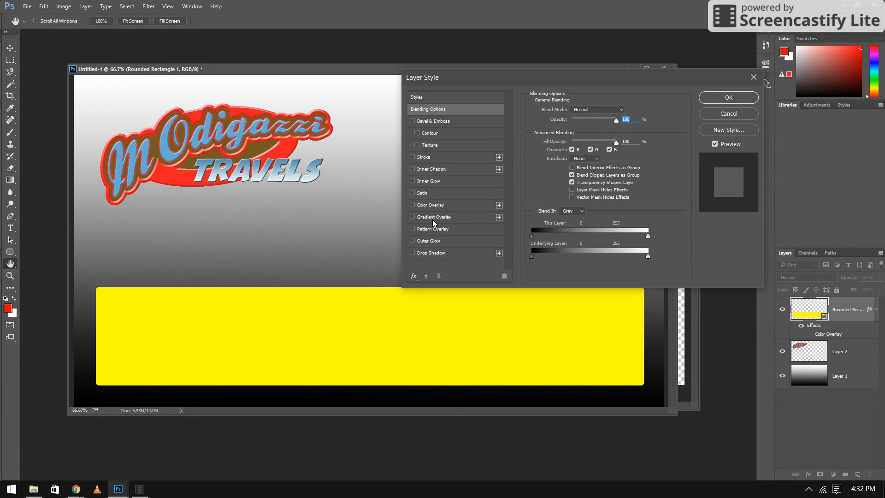
pyautogui.moveTo(616, 120); pyautogui.dragTo(585, 122)
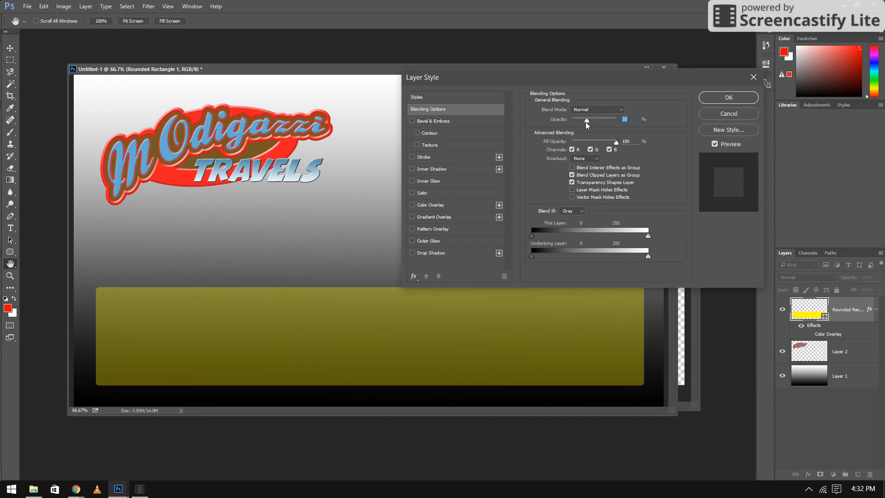
pyautogui.moveTo(585, 123); pyautogui.dragTo(588, 122)
pyautogui.click(728, 113)
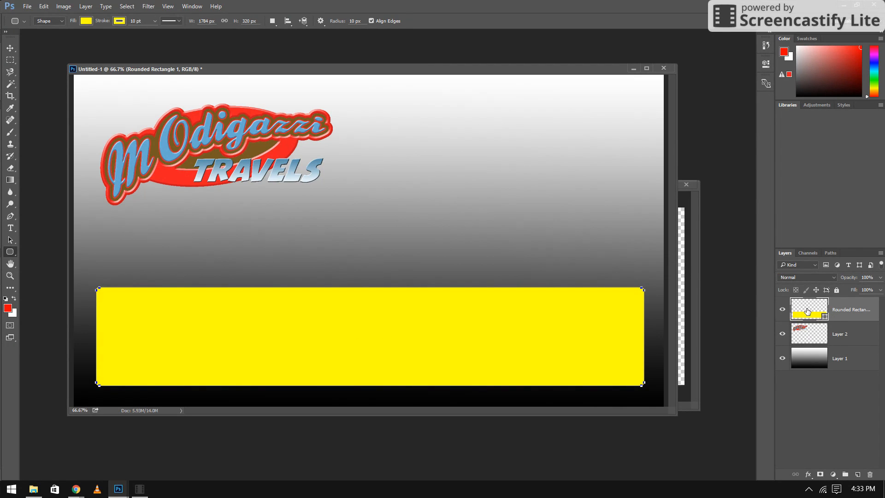
# Lower the rounded rectangle layer's opacity to 26% in its blending options
pyautogui.click(806, 335)
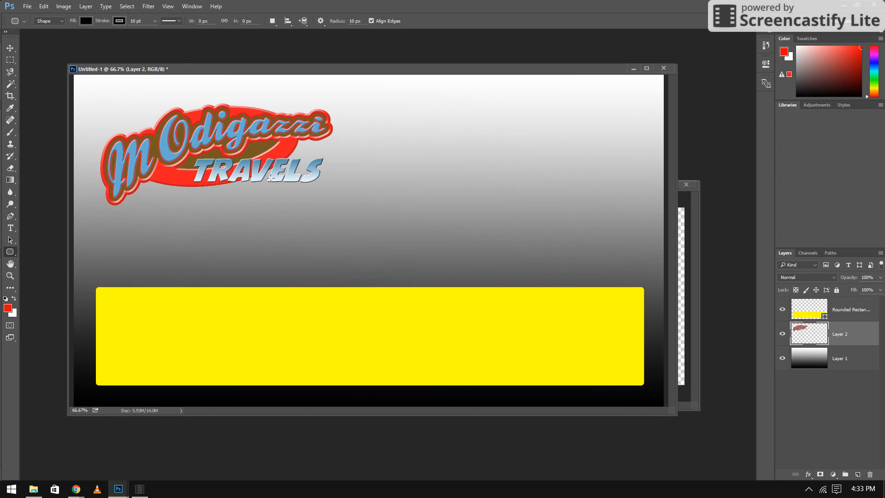
pyautogui.click(810, 360)
pyautogui.click(817, 310)
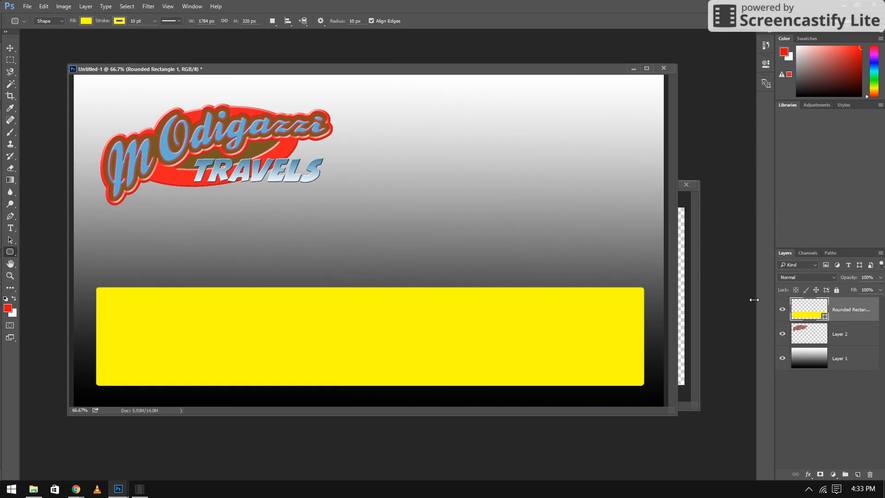
pyautogui.rightClick(809, 309)
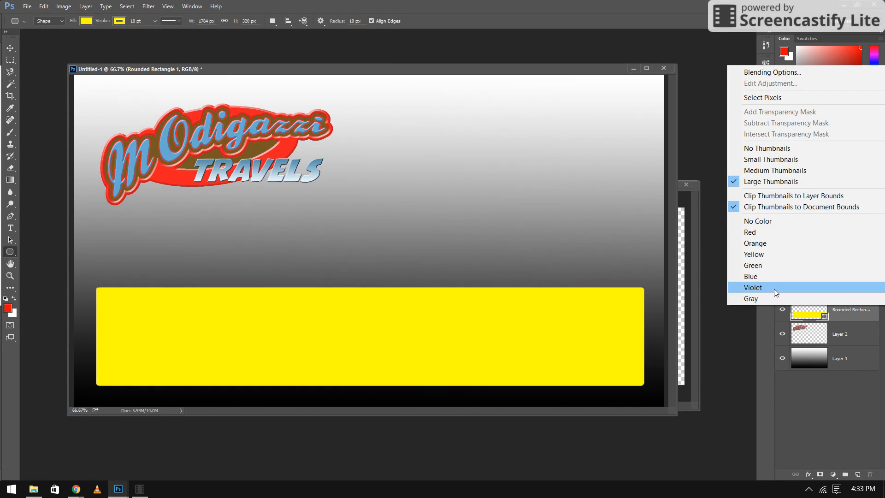
pyautogui.click(777, 72)
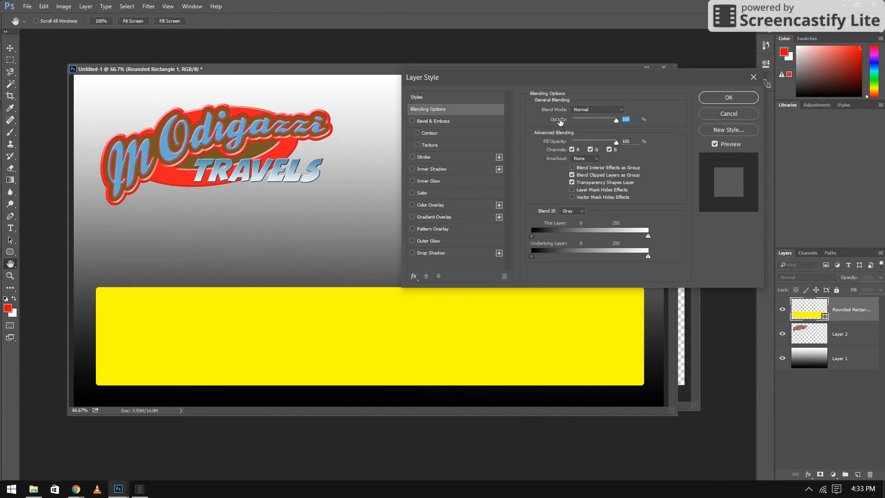
pyautogui.moveTo(615, 120); pyautogui.dragTo(582, 120)
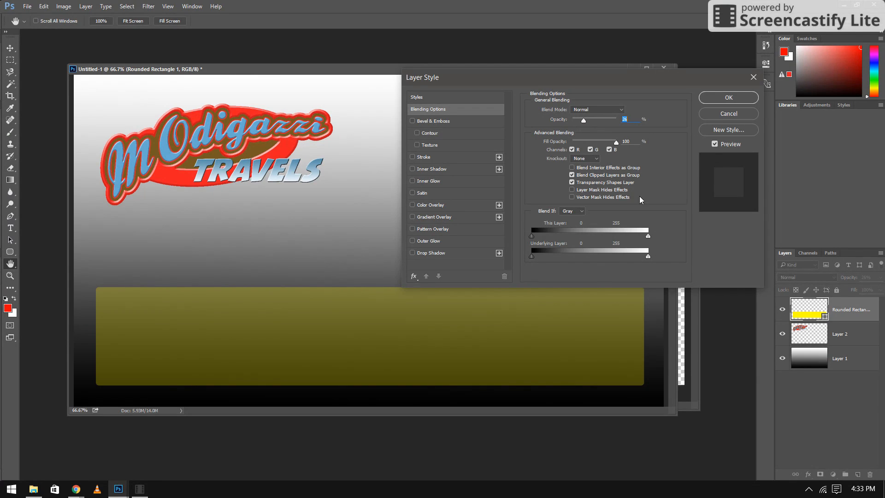
pyautogui.click(734, 98)
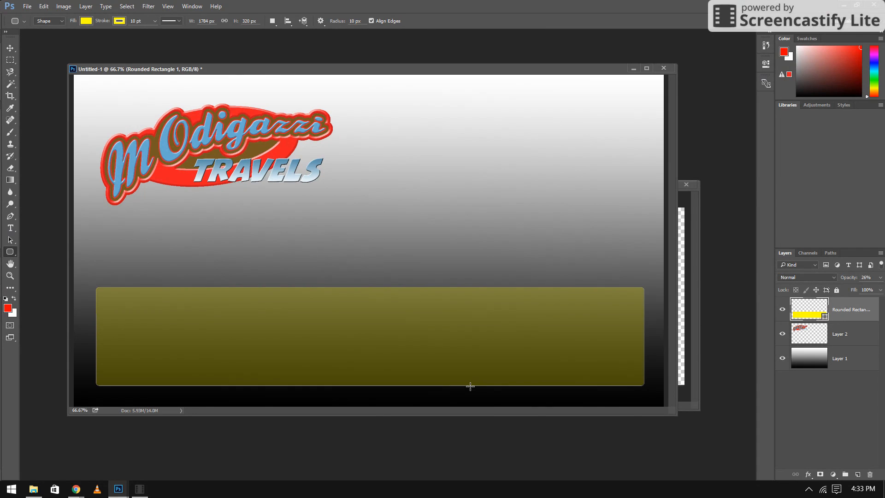
# Try to start a horizontal text box bounded by the yellow rectangle
pyautogui.click(17, 227)
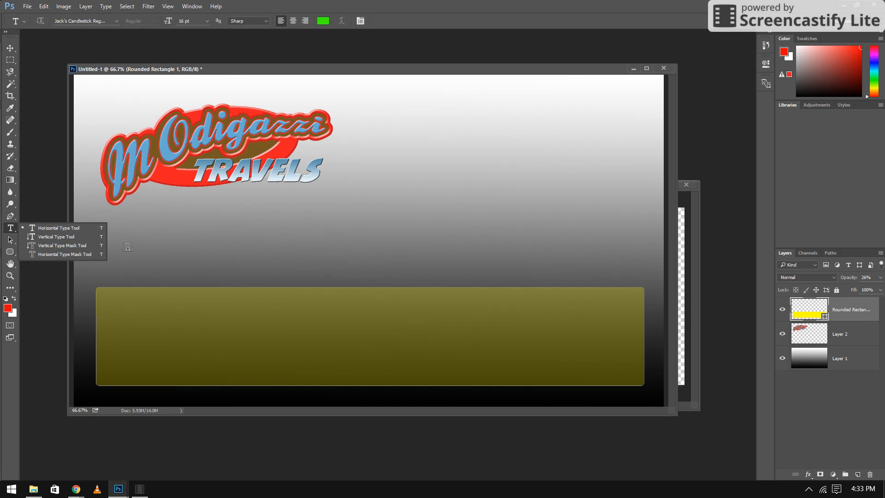
pyautogui.click(139, 345)
pyautogui.click(138, 345)
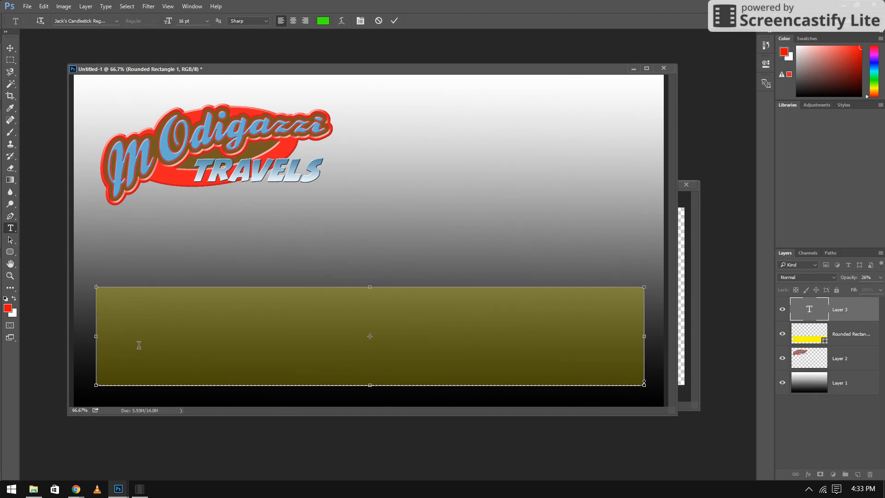
pyautogui.click(10, 48)
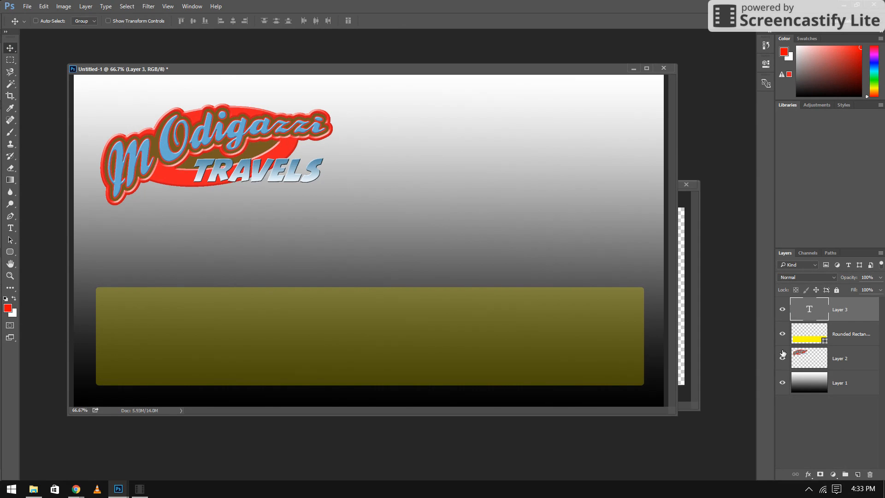
# Add the horizontal text "LIVING IN AN RV" on the translucent yellow banner
pyautogui.click(10, 228)
pyautogui.click(127, 342)
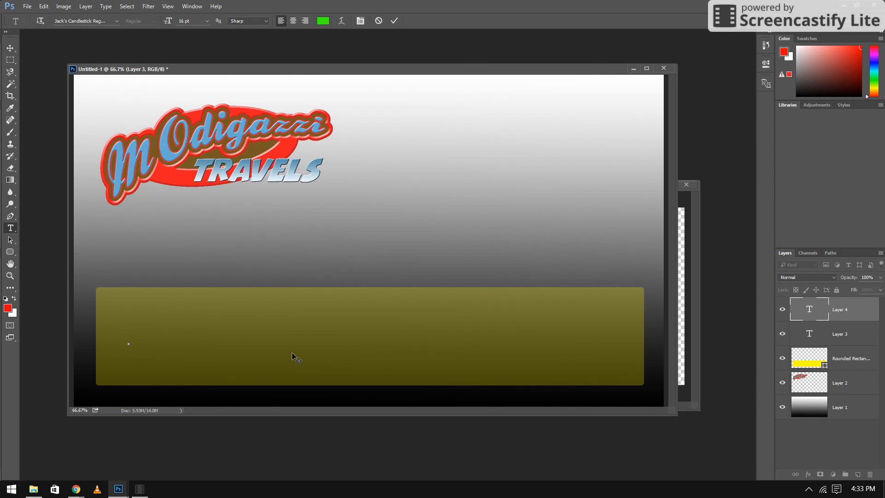
pyautogui.write('LIVING IN')
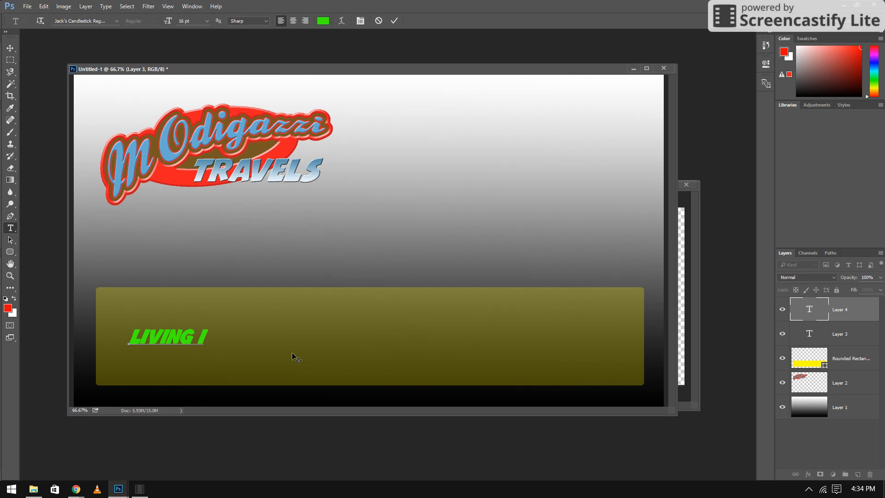
pyautogui.write(' AN RV')
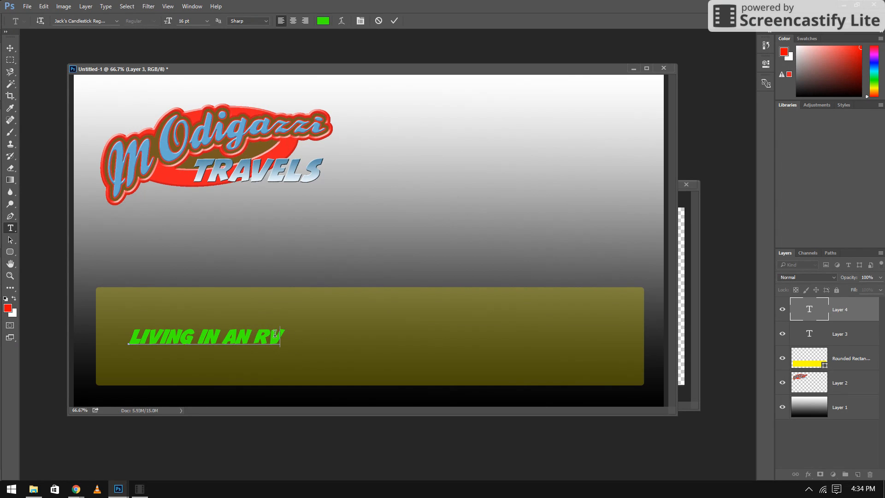
# Set the "LIVING IN AN RV" text size to 48 pt and shift the text slightly down and right within the banner
pyautogui.moveTo(280, 335); pyautogui.dragTo(122, 348)
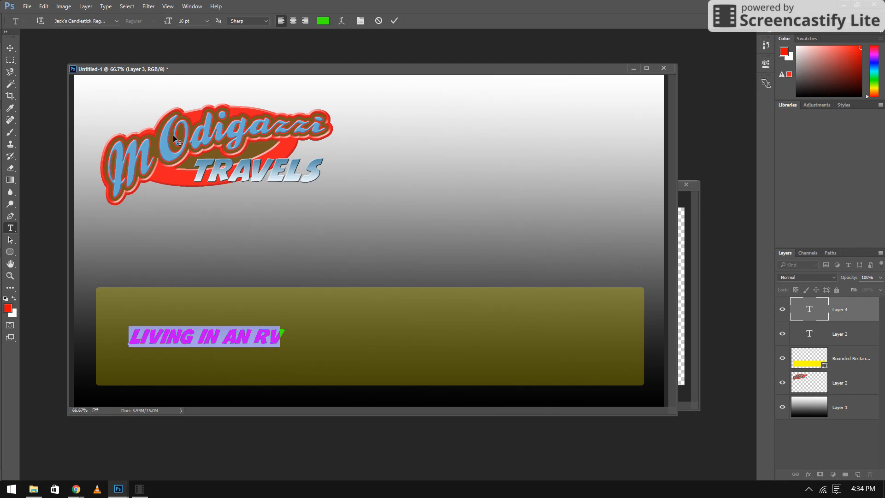
pyautogui.click(204, 21)
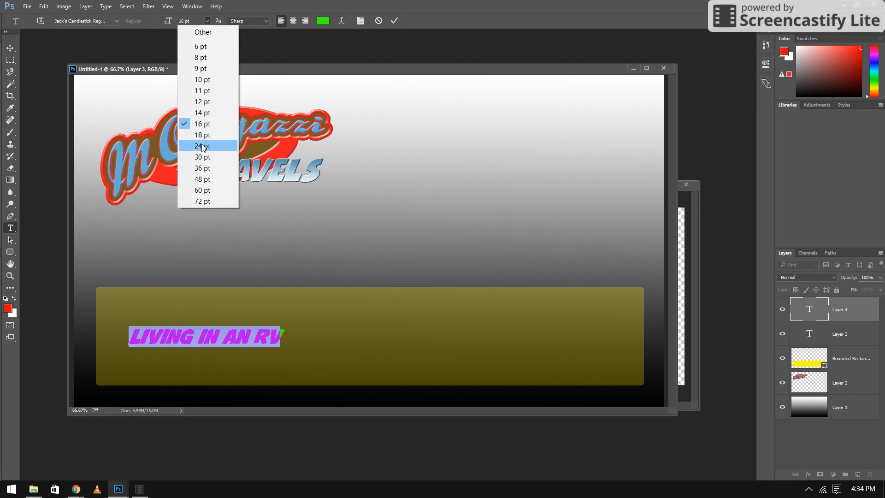
pyautogui.click(202, 169)
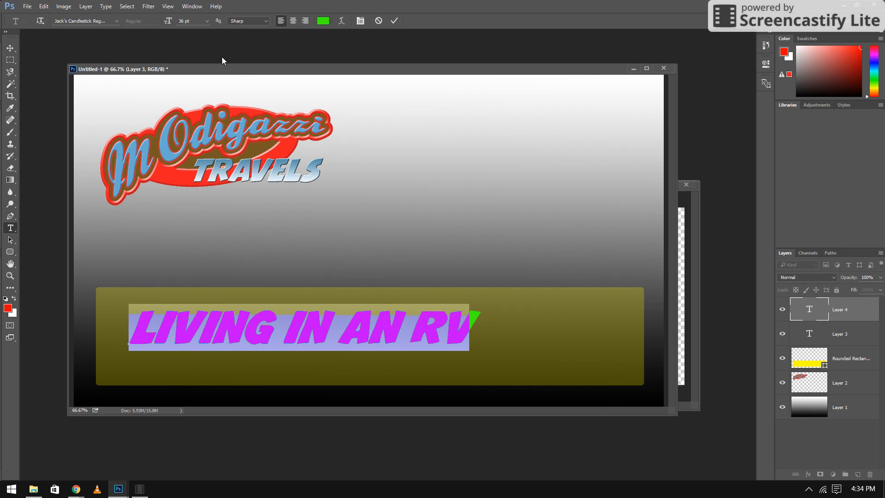
pyautogui.click(206, 22)
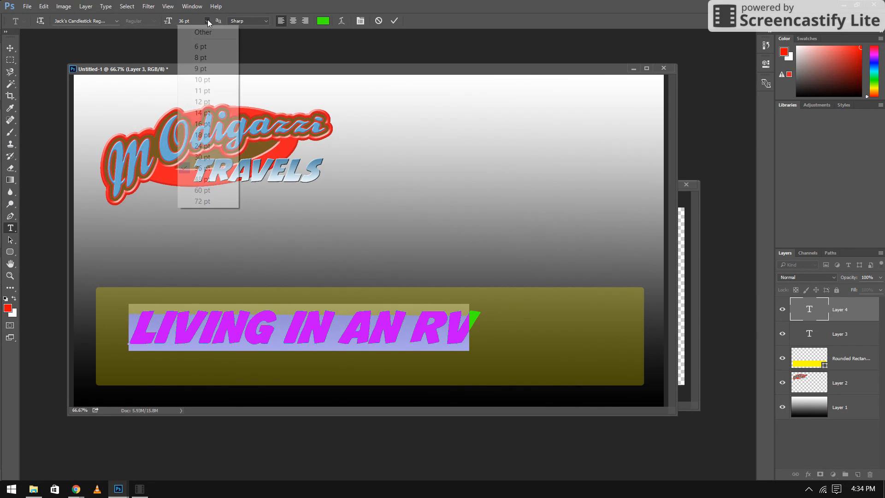
pyautogui.click(210, 175)
pyautogui.moveTo(350, 275); pyautogui.dragTo(354, 285)
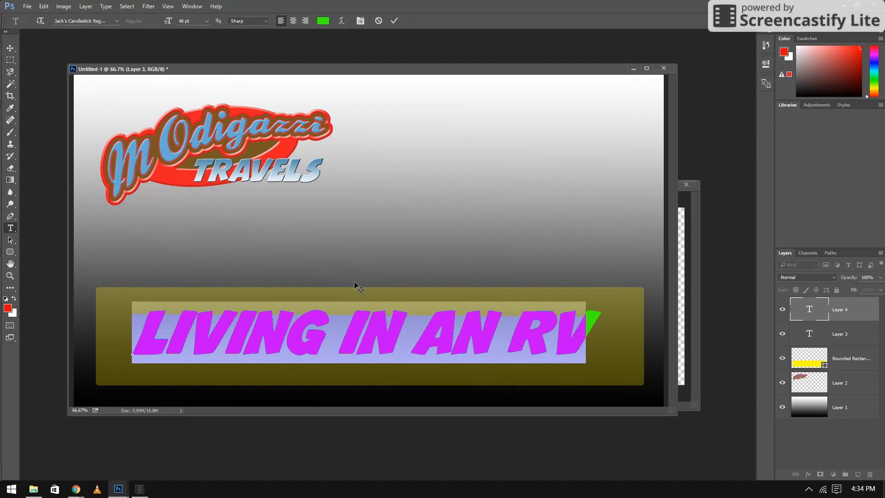
# Commit the edited "LIVING IN AN RV" text and switch to the Move tool
pyautogui.click(601, 331)
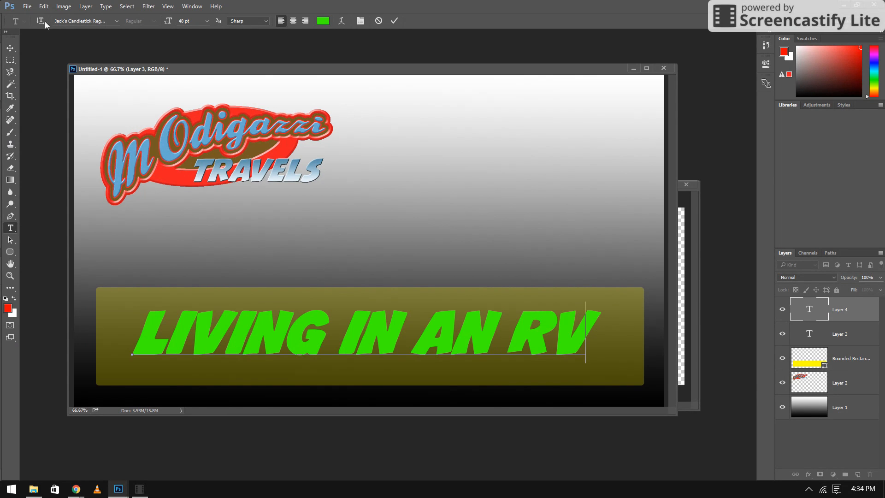
pyautogui.click(27, 7)
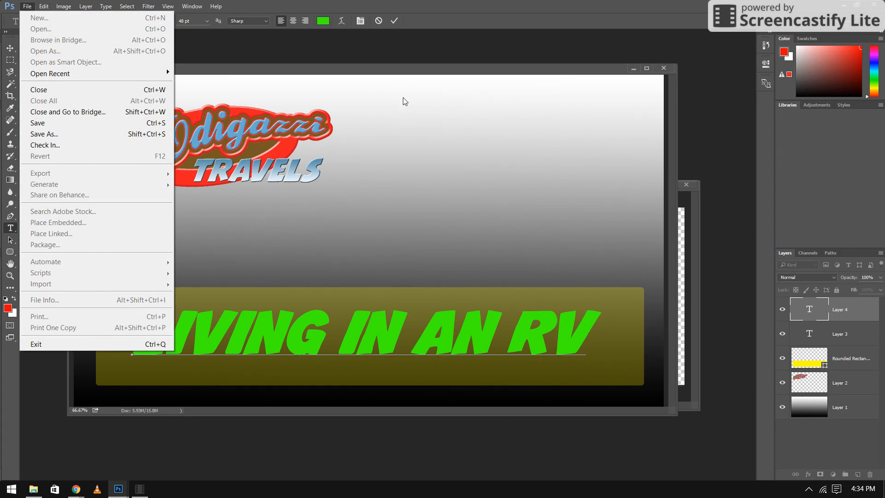
pyautogui.click(410, 75)
pyautogui.click(11, 48)
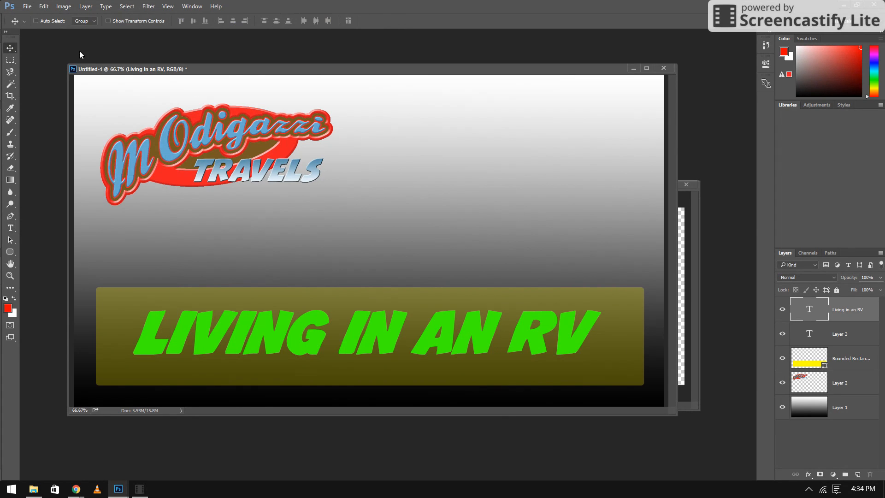
# Open the Snapshot - 3 image from the Pictures folder and select the entire picture
pyautogui.click(30, 9)
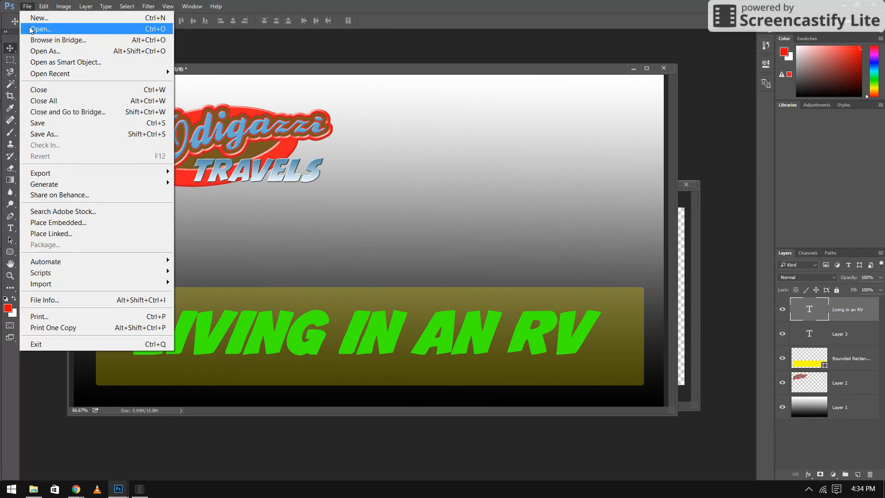
pyautogui.click(34, 29)
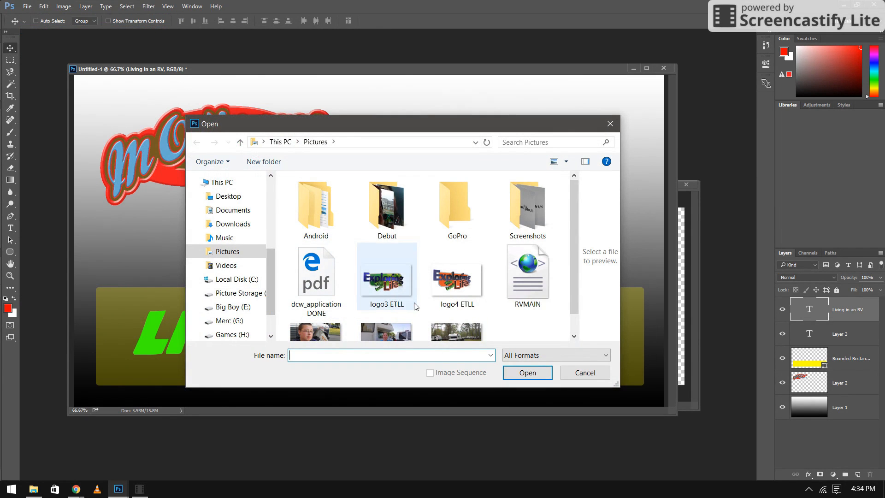
pyautogui.scroll(-1, 388, 277)
pyautogui.click(471, 317)
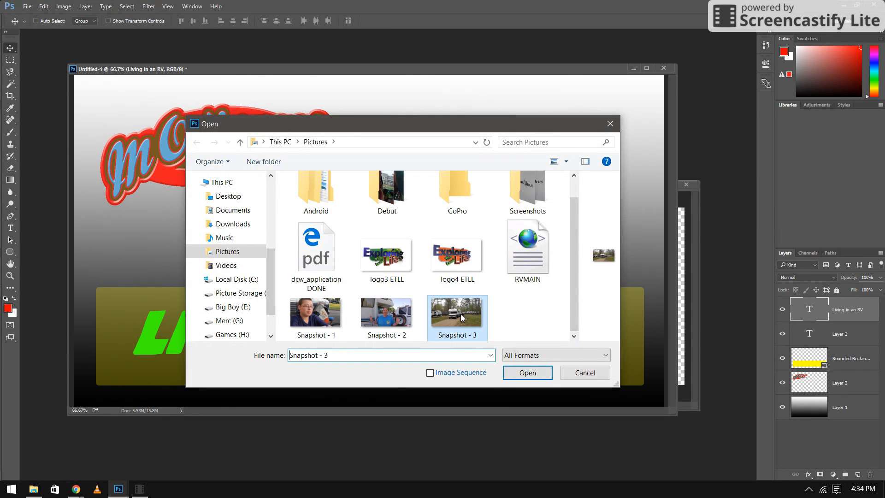
pyautogui.click(525, 373)
pyautogui.hotkey('ctrl', 'a')
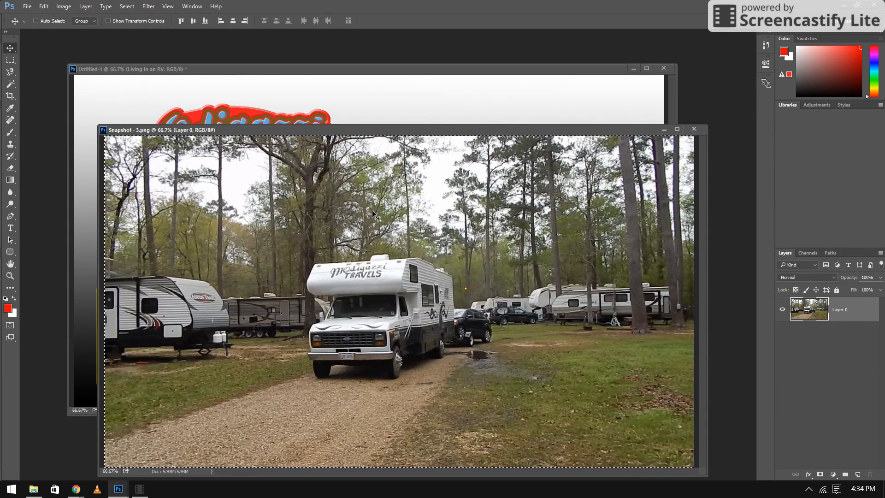
pyautogui.moveTo(332, 220); pyautogui.dragTo(388, 105)
pyautogui.moveTo(445, 221); pyautogui.dragTo(365, 279)
pyautogui.click(697, 201)
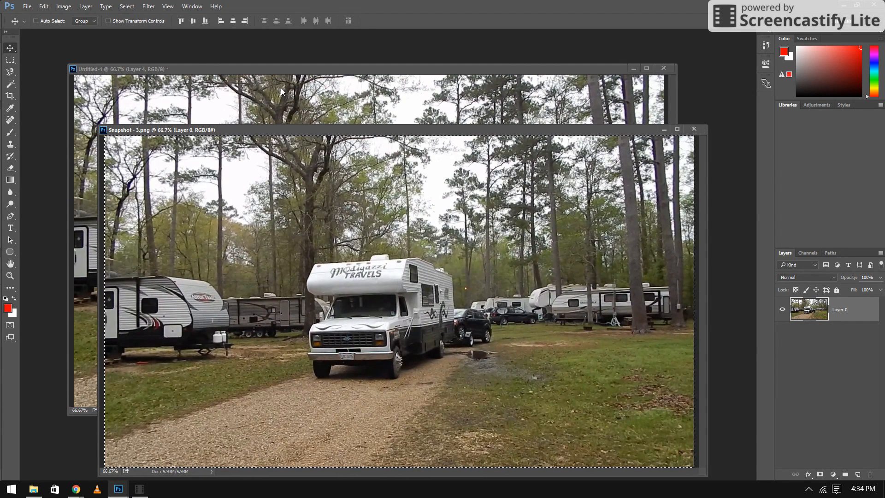
pyautogui.click(131, 68)
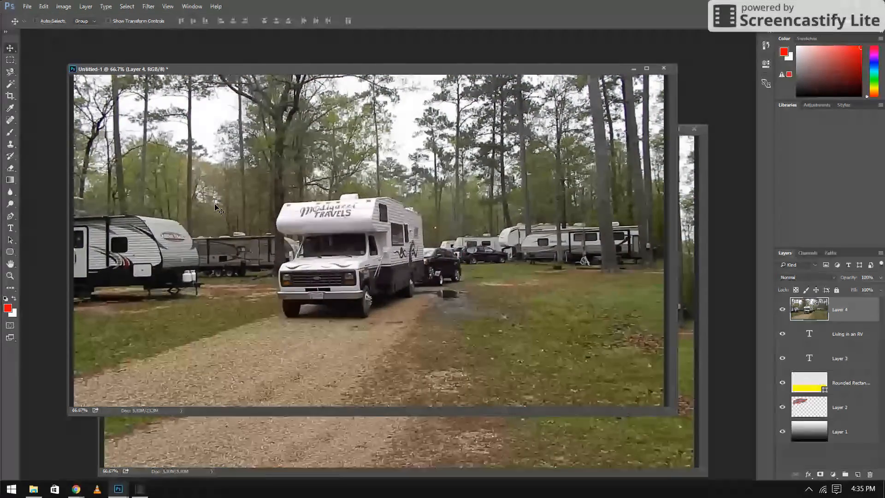
pyautogui.hotkey('ctrl', 'z')
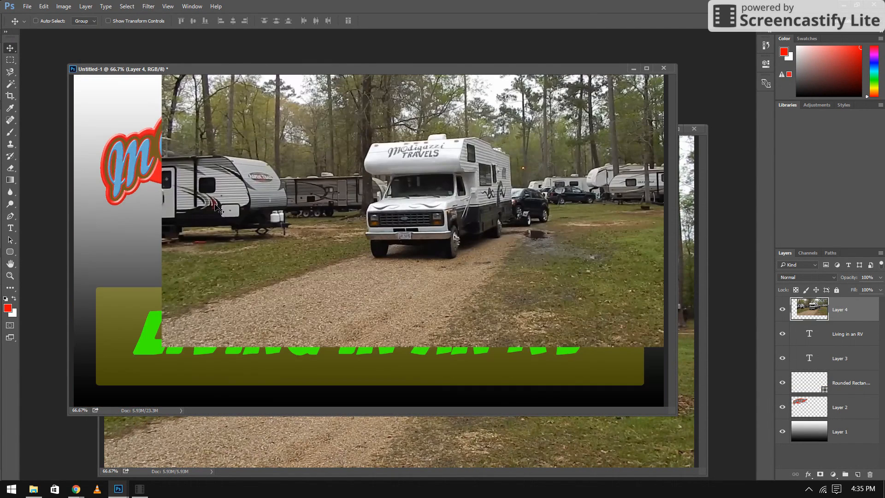
pyautogui.hotkey('ctrl', 'z')
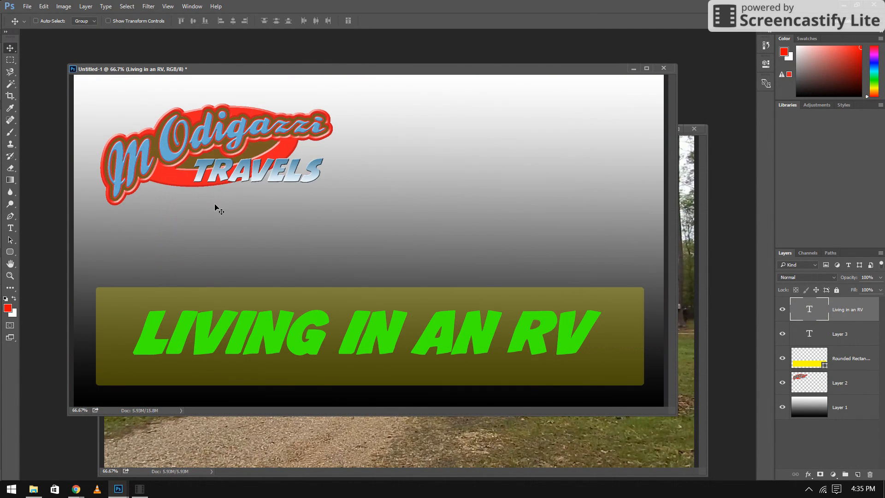
# Copy the Snapshot - 3 photo into Untitled-1, align it to fill the canvas, and place its layer directly above the gradient layer
pyautogui.click(687, 285)
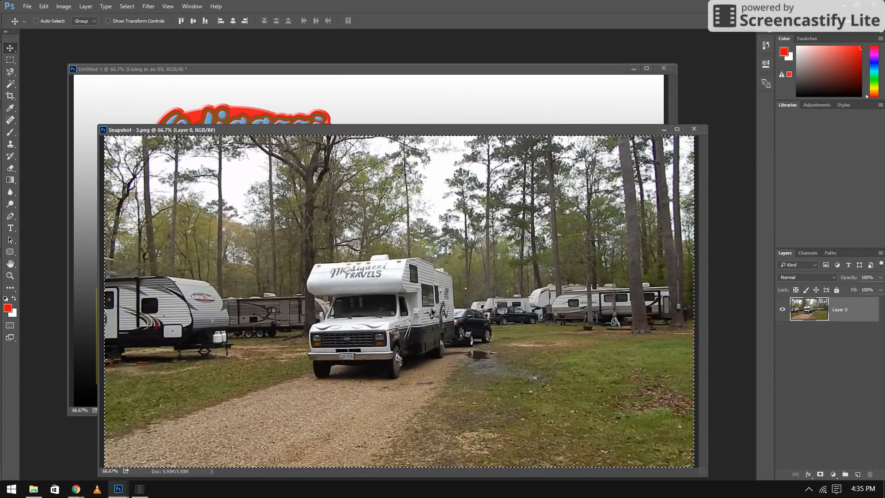
pyautogui.moveTo(432, 309); pyautogui.dragTo(405, 115)
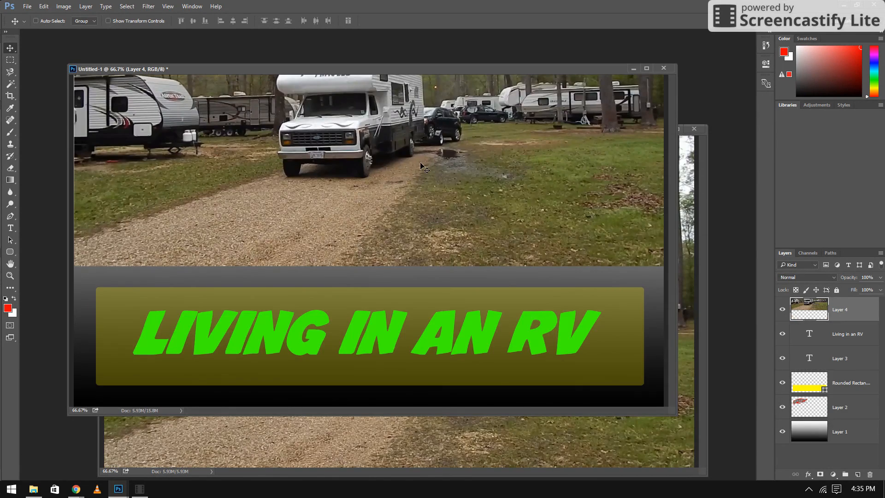
pyautogui.moveTo(401, 158); pyautogui.dragTo(403, 299)
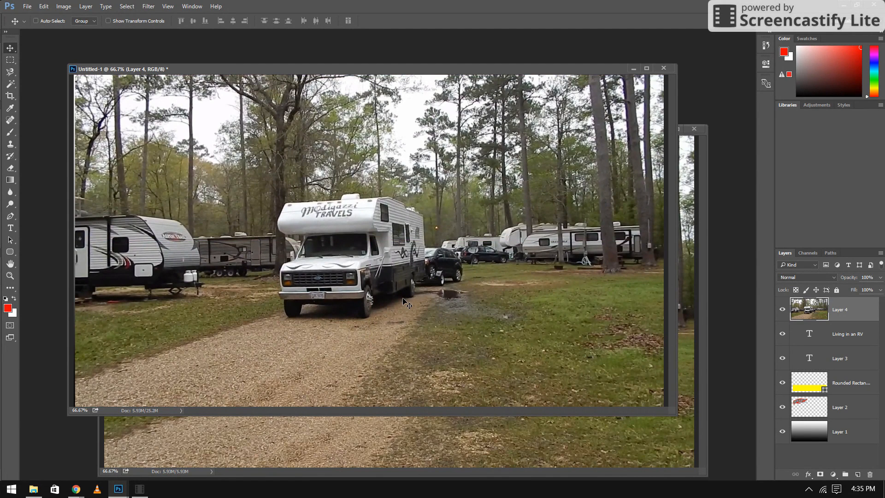
pyautogui.press('Left')
pyautogui.press('Left')
pyautogui.press('Left')
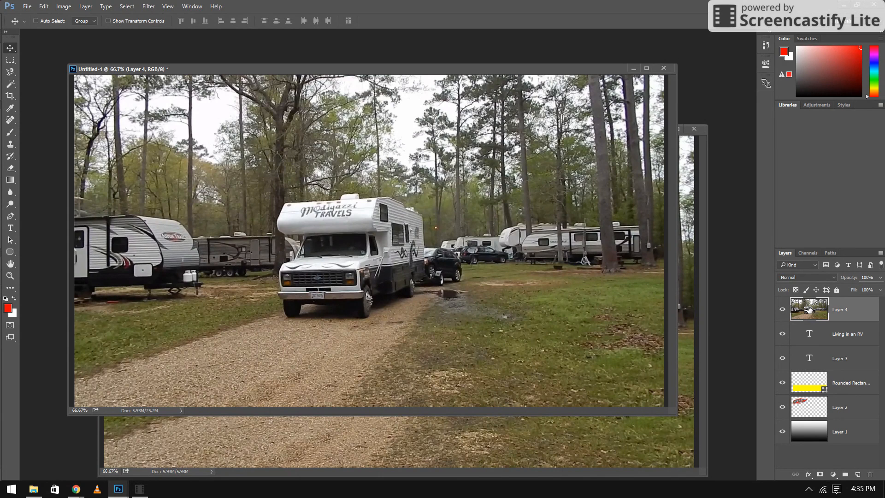
pyautogui.moveTo(809, 309); pyautogui.dragTo(832, 414)
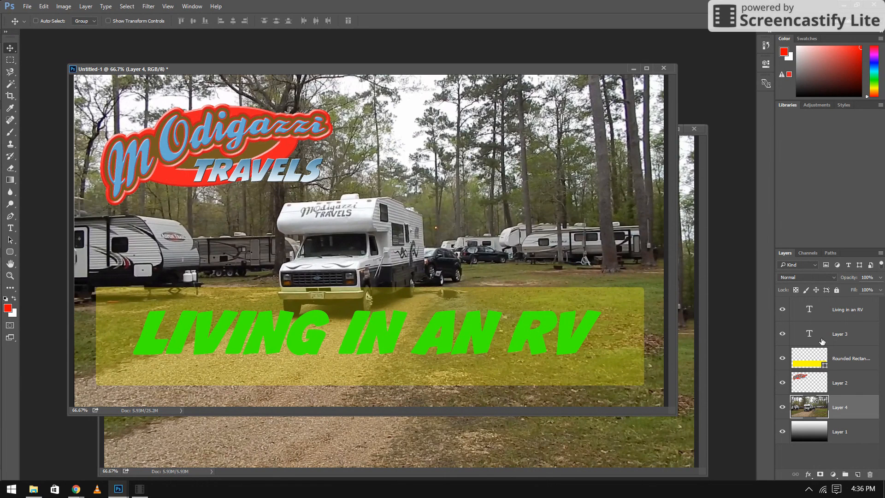
# Apply a Bevel & Emboss with a 9 px size and a Drop Shadow to the "LIVING IN AN RV" text layer
pyautogui.click(813, 312)
pyautogui.rightClick(813, 312)
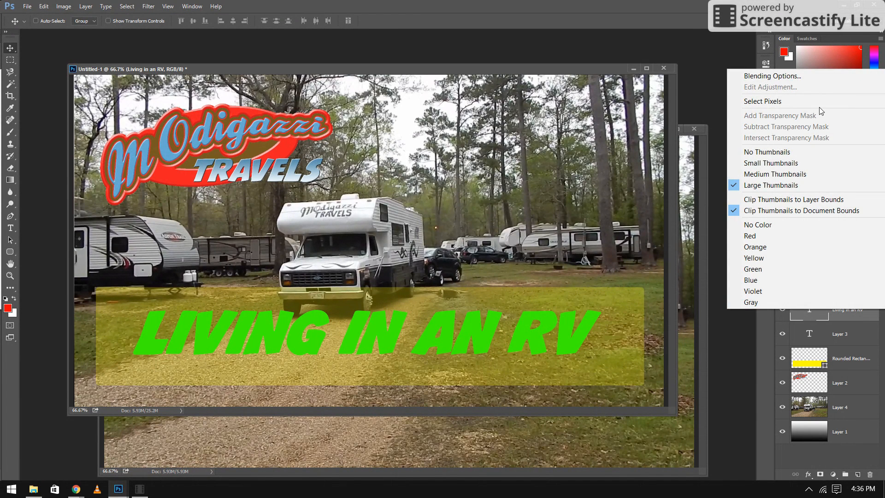
pyautogui.click(788, 77)
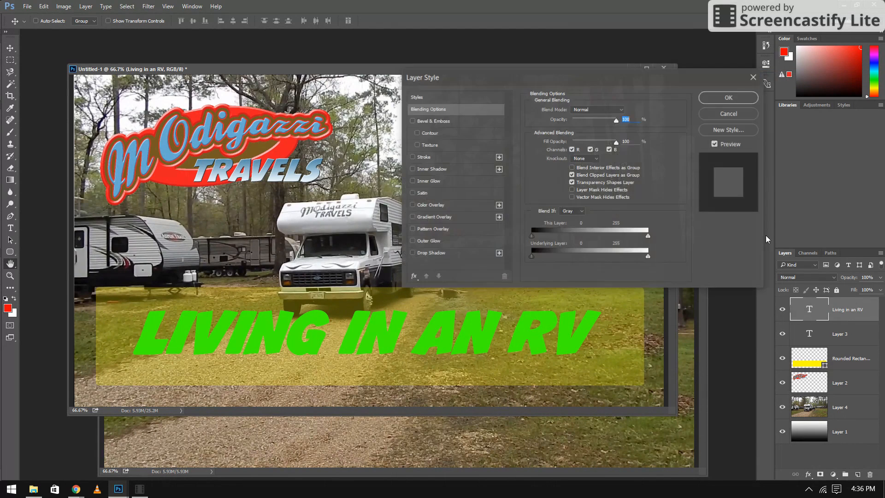
pyautogui.click(412, 120)
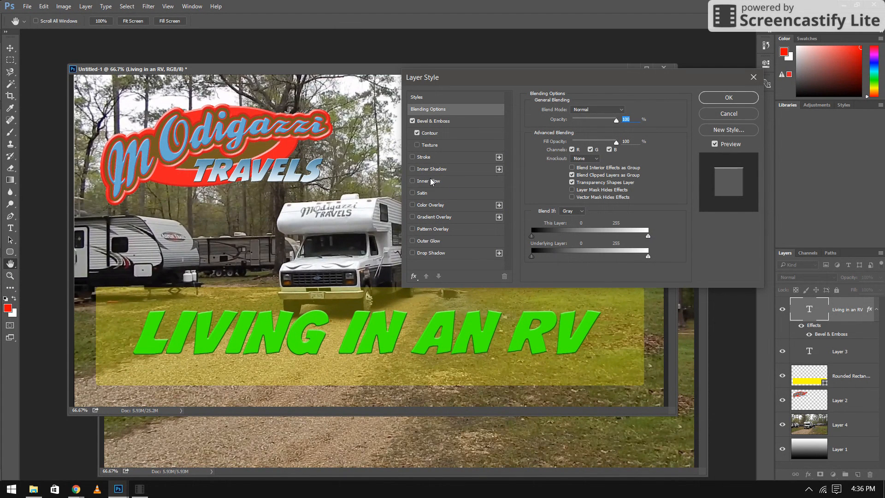
pyautogui.click(431, 120)
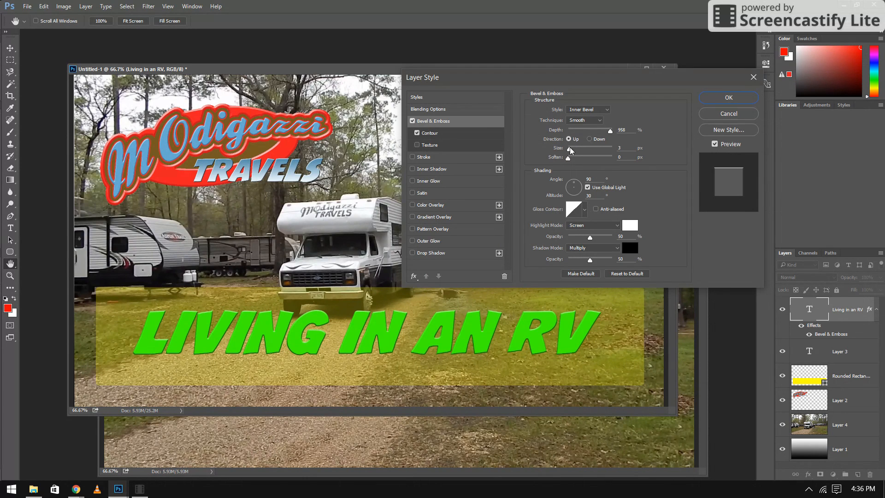
pyautogui.moveTo(568, 150); pyautogui.dragTo(571, 152)
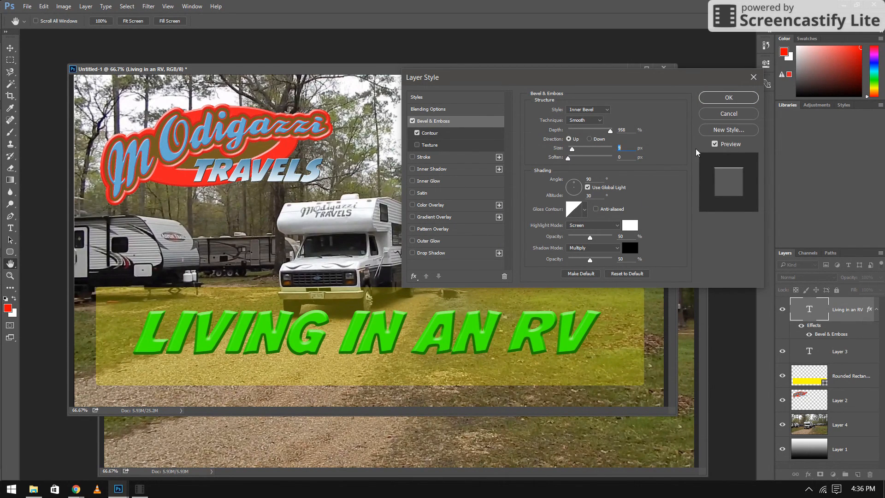
pyautogui.click(412, 253)
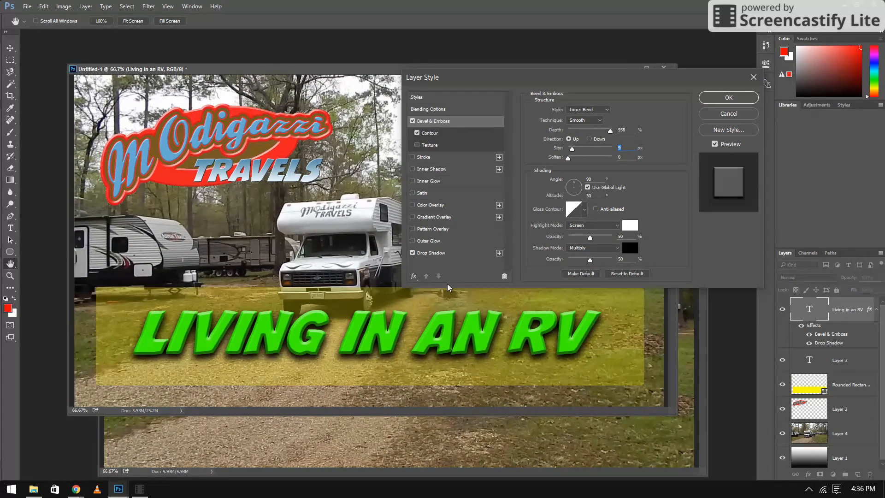
pyautogui.click(728, 97)
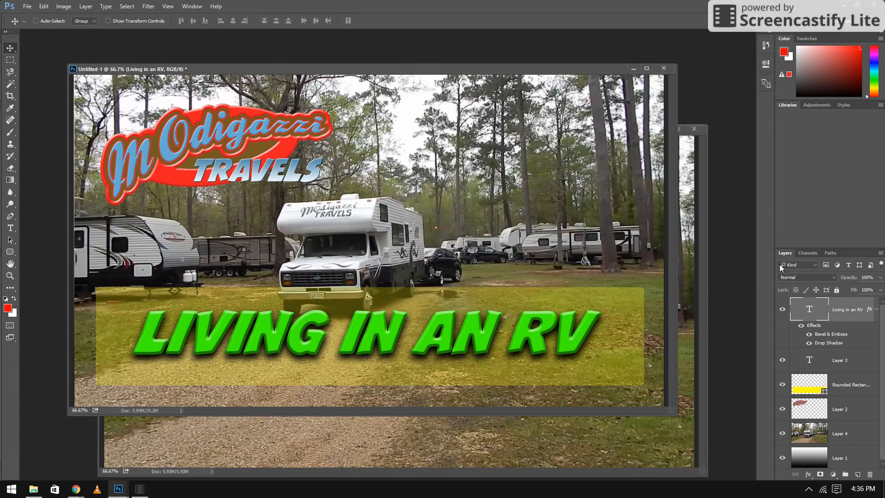
# Apply Bevel & Emboss with Contour and a Drop Shadow to the yellow rounded rectangle layer, increasing the shadow's spread
pyautogui.rightClick(814, 390)
pyautogui.click(776, 152)
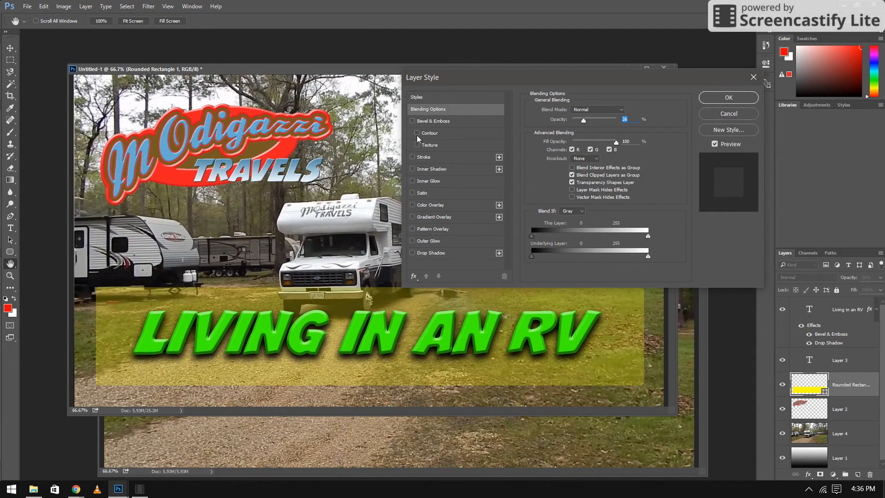
pyautogui.click(413, 121)
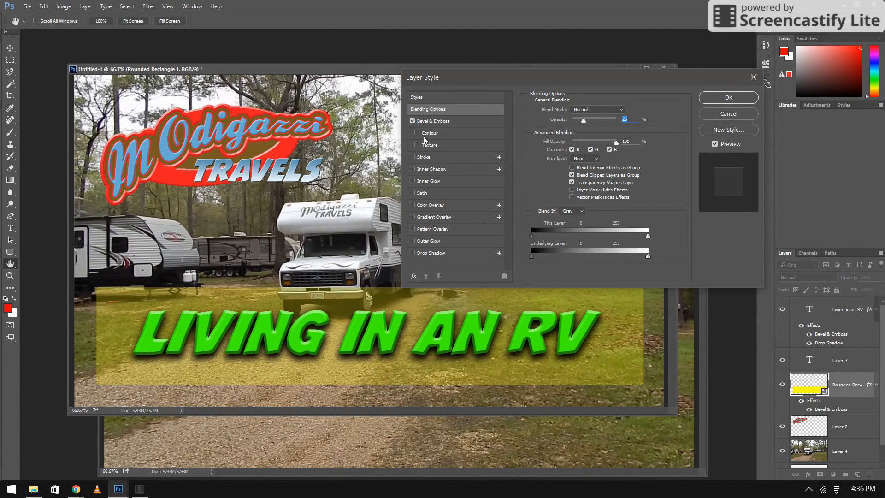
pyautogui.click(417, 134)
pyautogui.click(412, 254)
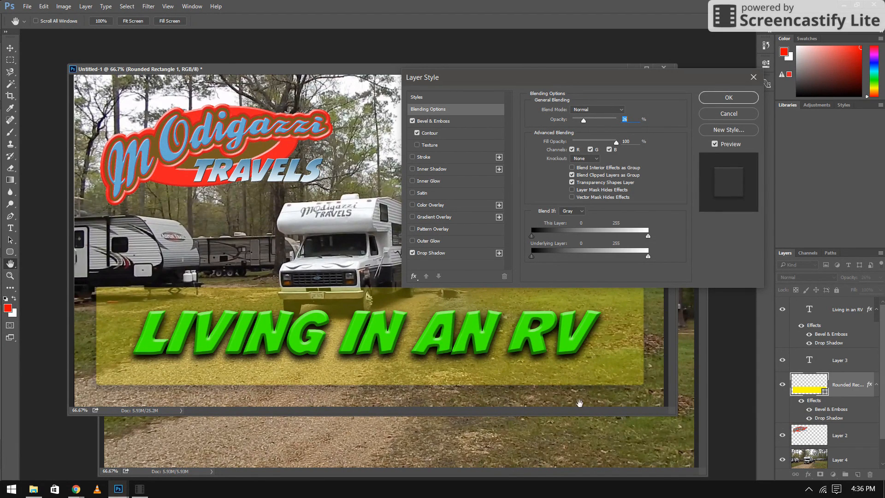
pyautogui.click(433, 253)
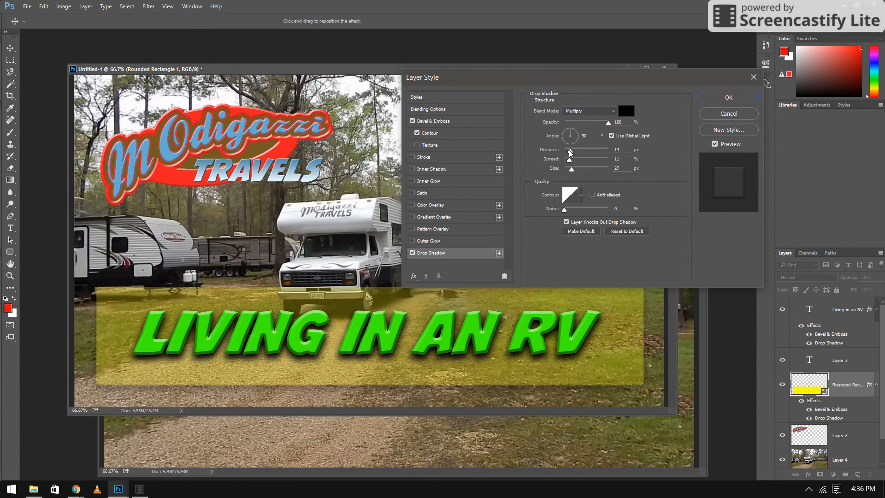
pyautogui.moveTo(570, 159); pyautogui.dragTo(578, 163)
pyautogui.click(736, 101)
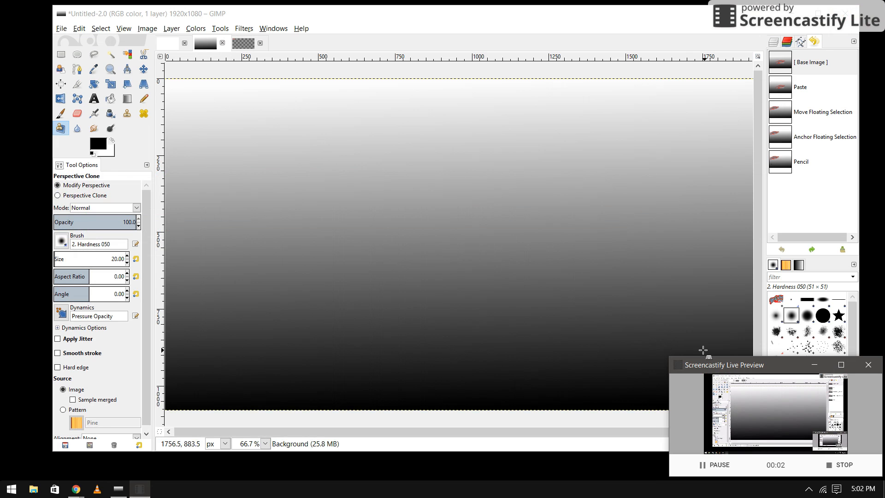
# Switch to GIMP, create a 1920 × 1080 px transparent image, and fill it with a vertical linear gradient from white at the top to black
pyautogui.click(815, 365)
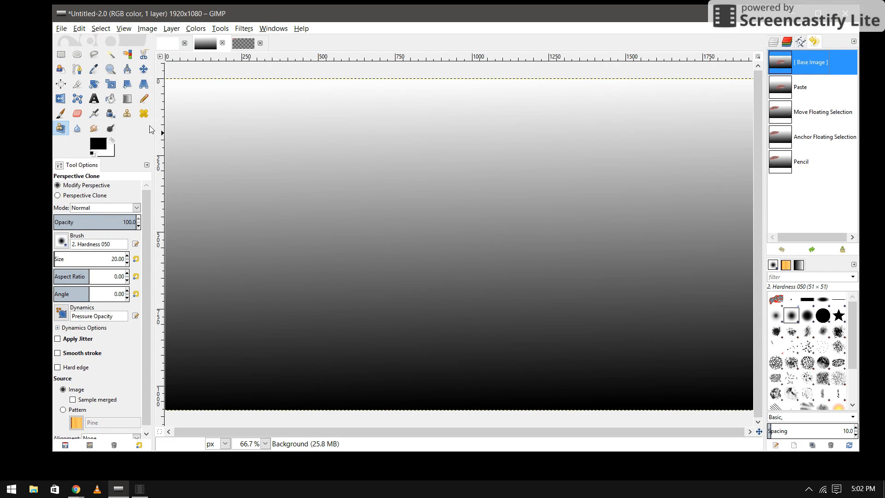
pyautogui.click(127, 99)
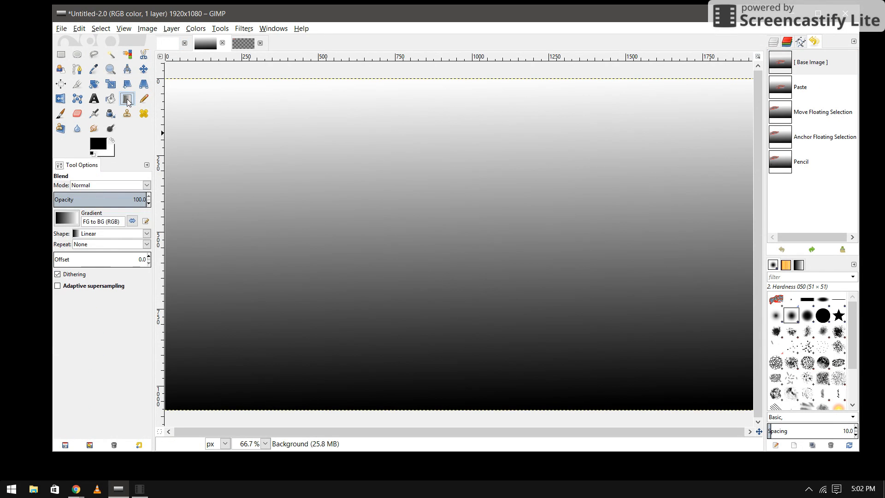
pyautogui.click(62, 30)
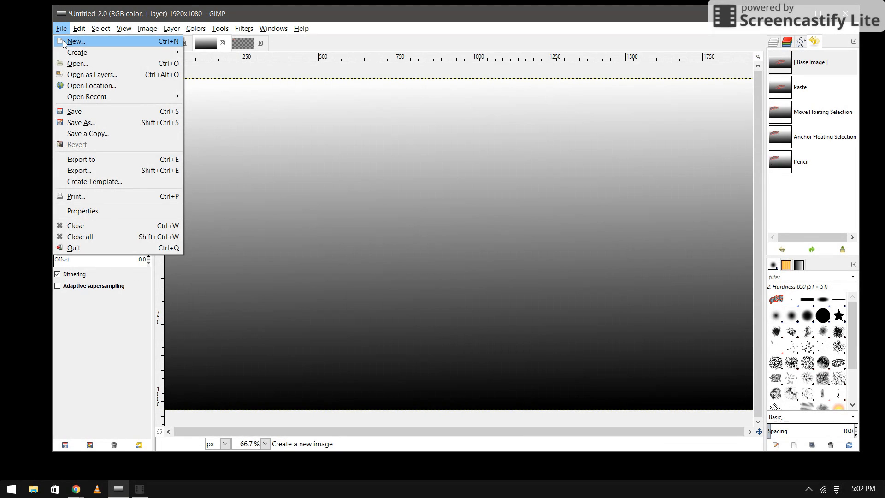
pyautogui.click(64, 41)
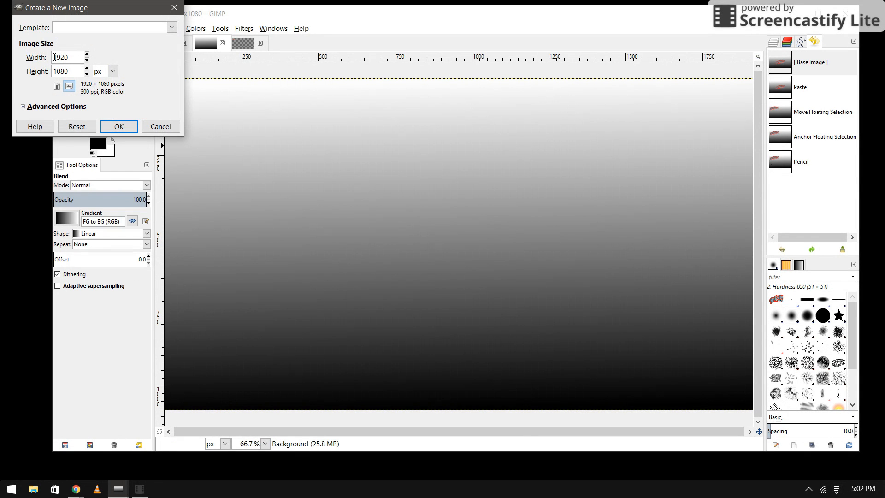
pyautogui.click(24, 107)
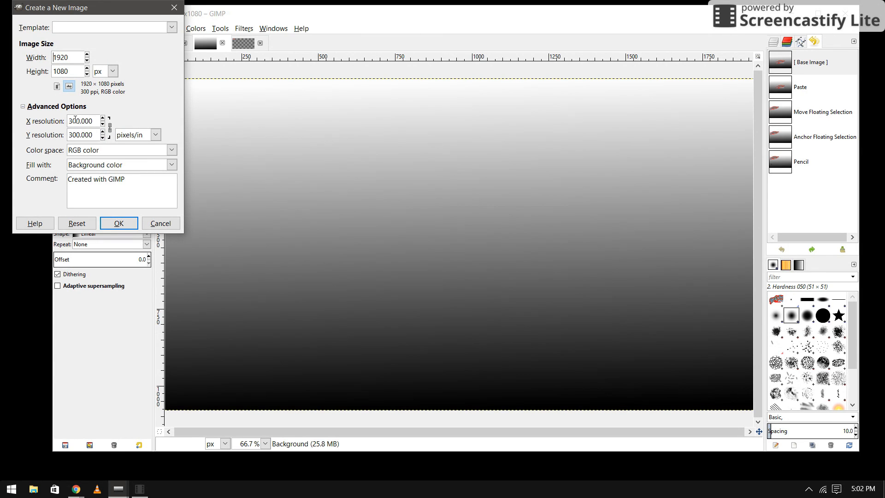
pyautogui.click(110, 126)
pyautogui.click(119, 167)
pyautogui.click(95, 217)
pyautogui.click(119, 223)
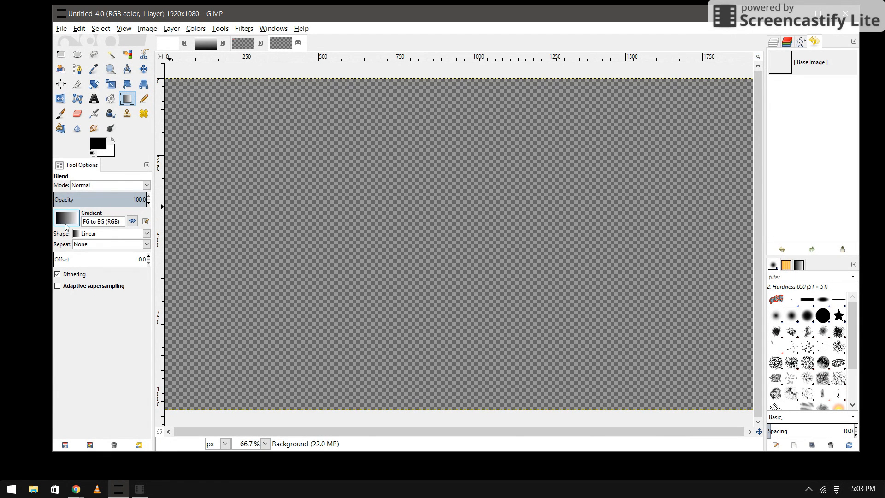
pyautogui.moveTo(61, 219); pyautogui.dragTo(443, 80)
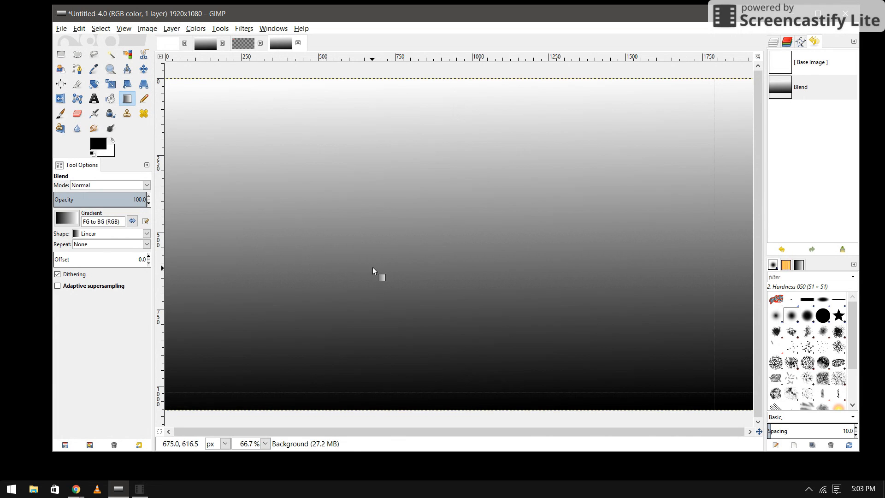
# Cut the scaled Modigazzi Travels logo from the Large-New-Logo image and paste it into the Untitled-2 gradient image
pyautogui.click(240, 47)
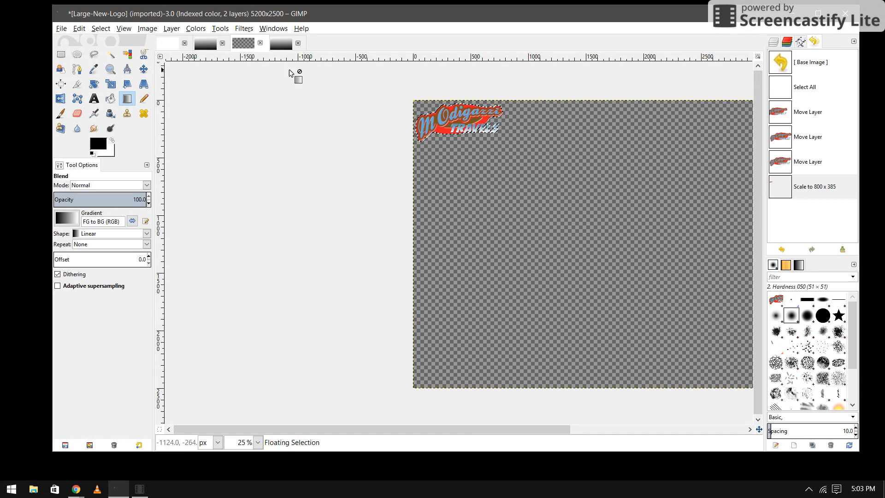
pyautogui.click(81, 28)
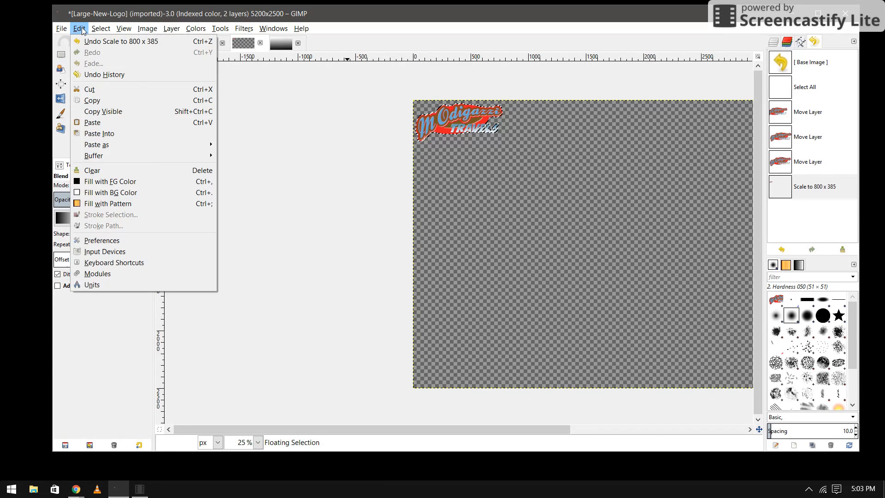
pyautogui.click(89, 89)
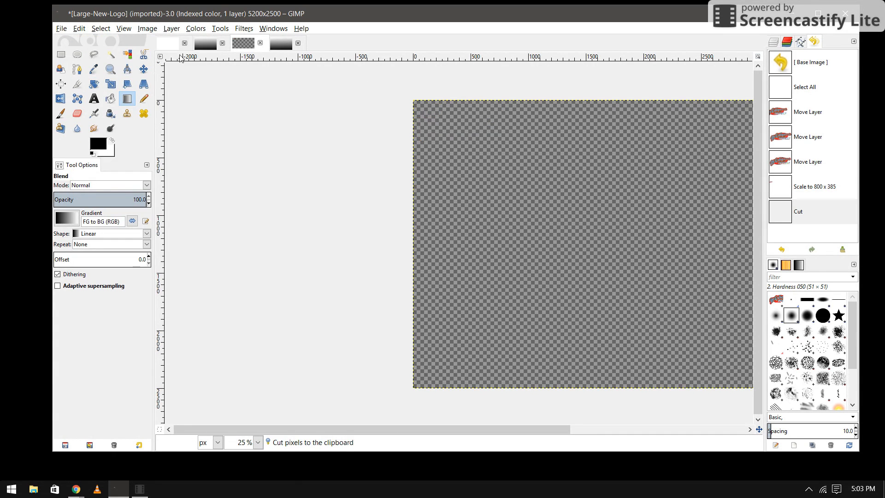
pyautogui.click(205, 44)
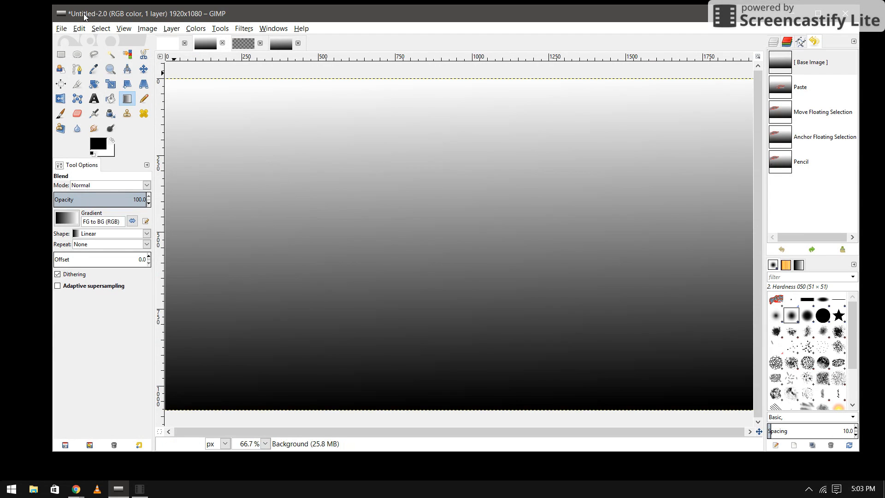
pyautogui.click(81, 29)
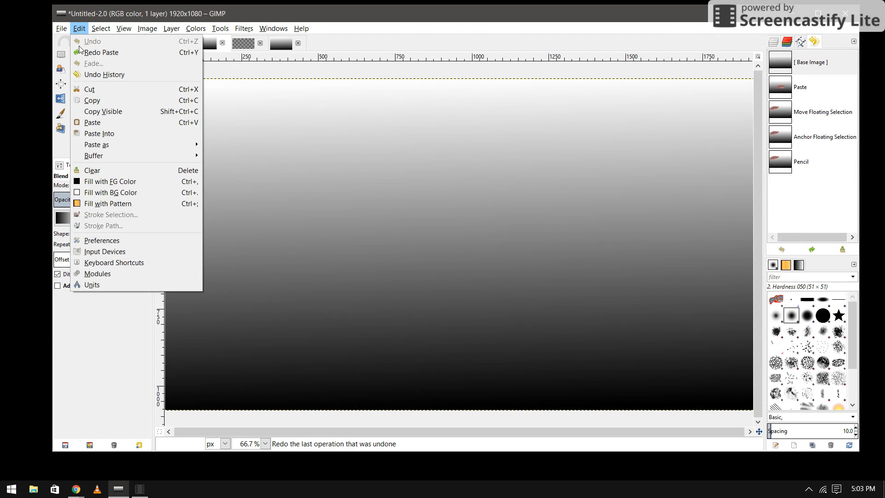
pyautogui.click(93, 120)
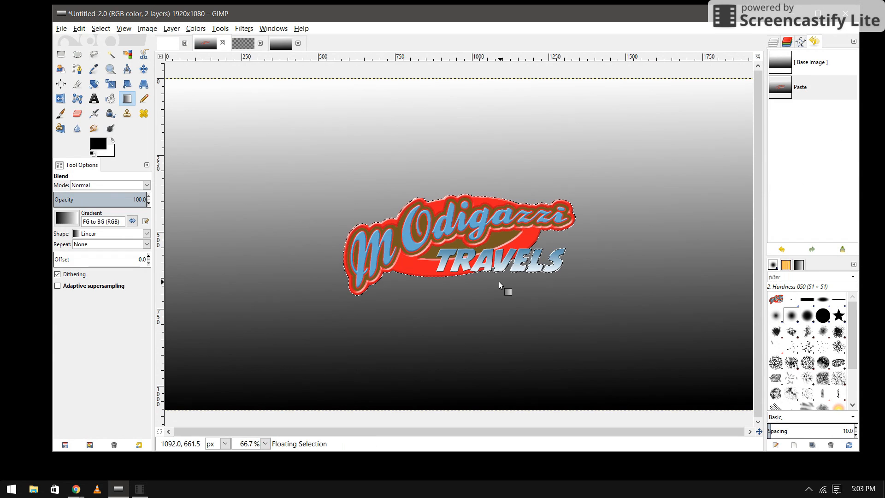
# Move the pasted logo to the upper-left area of the gradient canvas and anchor the floating selection
pyautogui.click(143, 70)
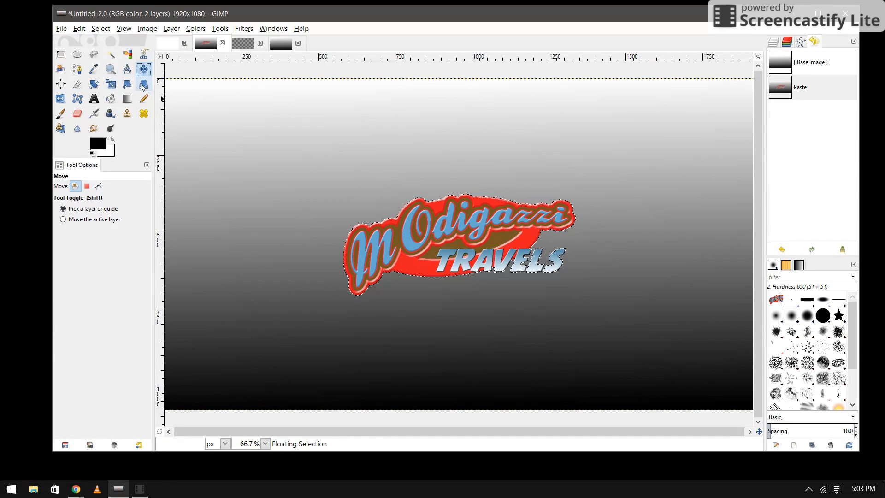
pyautogui.moveTo(422, 239); pyautogui.dragTo(266, 152)
pyautogui.click(420, 246)
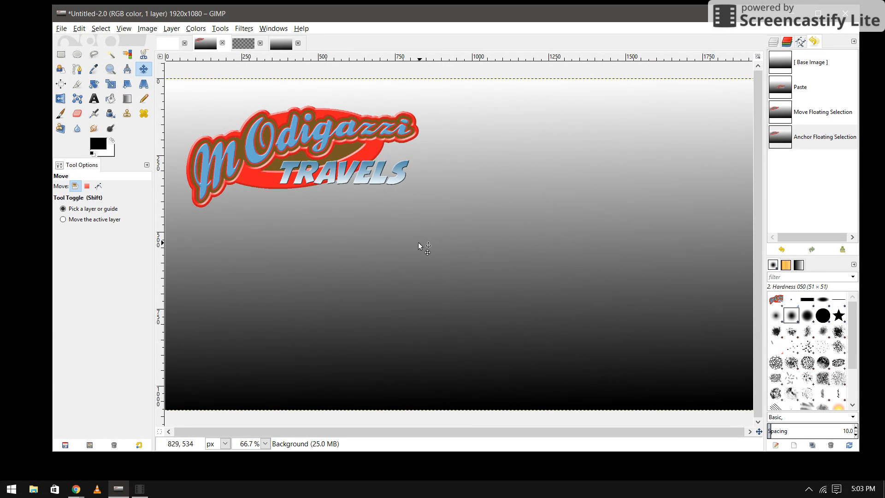